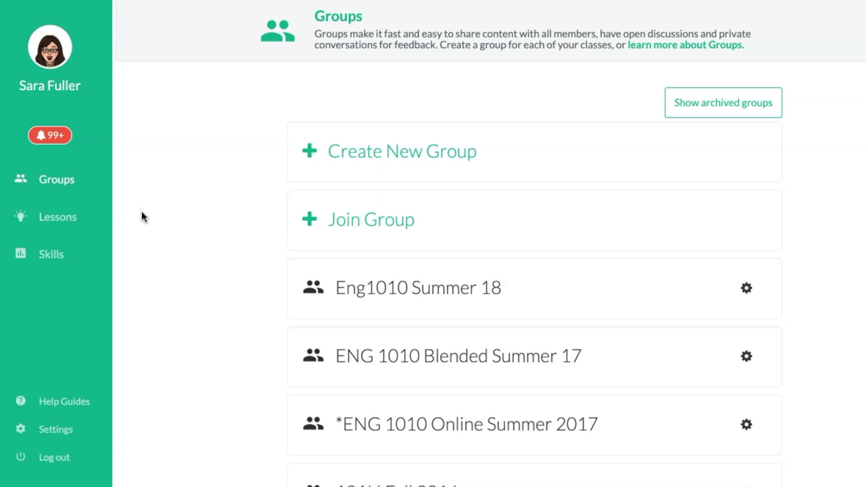
click(164, 254)
click(67, 221)
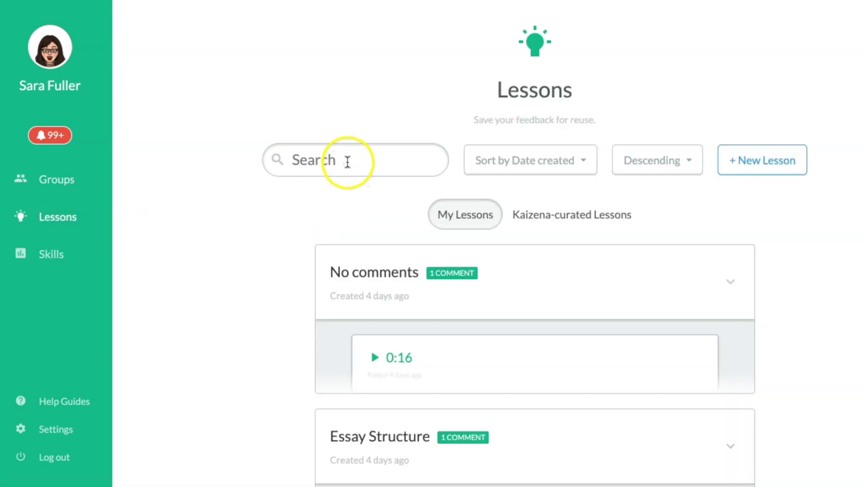
Step: Switch to Kaizena-curated Lessons and expand the Passive Voice lesson to read it
click(546, 215)
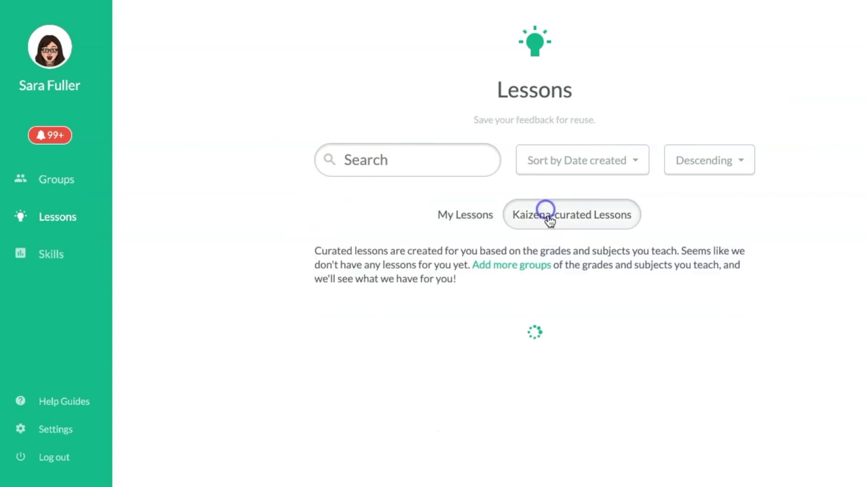
scroll(282, 334, down, 5)
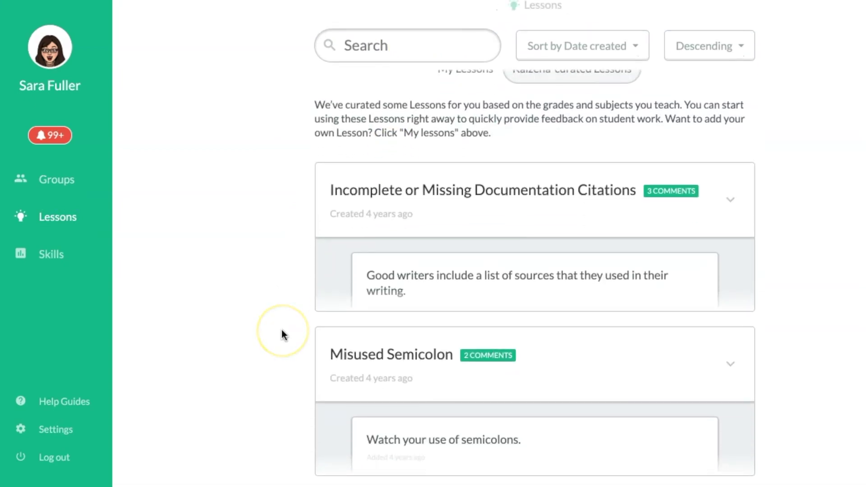
scroll(282, 335, down, 4)
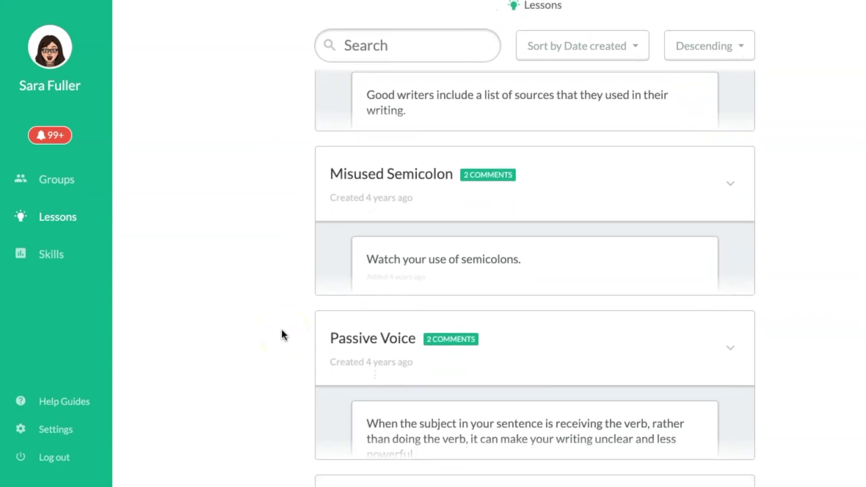
scroll(281, 334, down, 3)
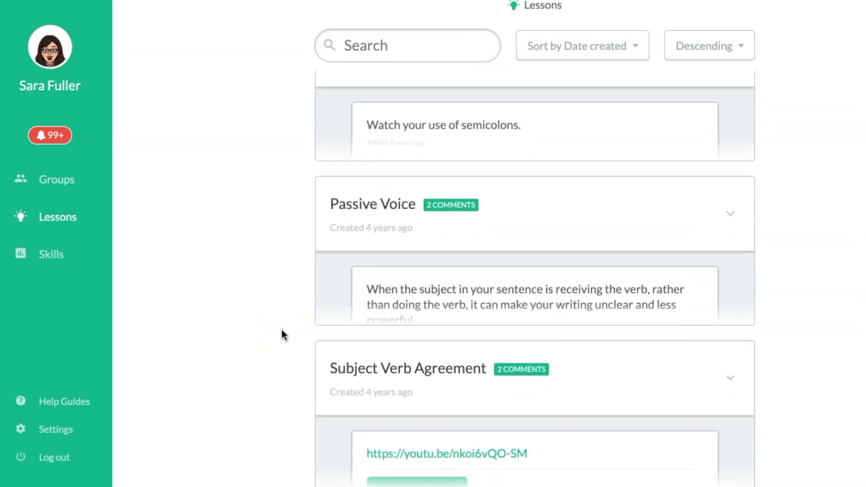
scroll(426, 301, down, 1)
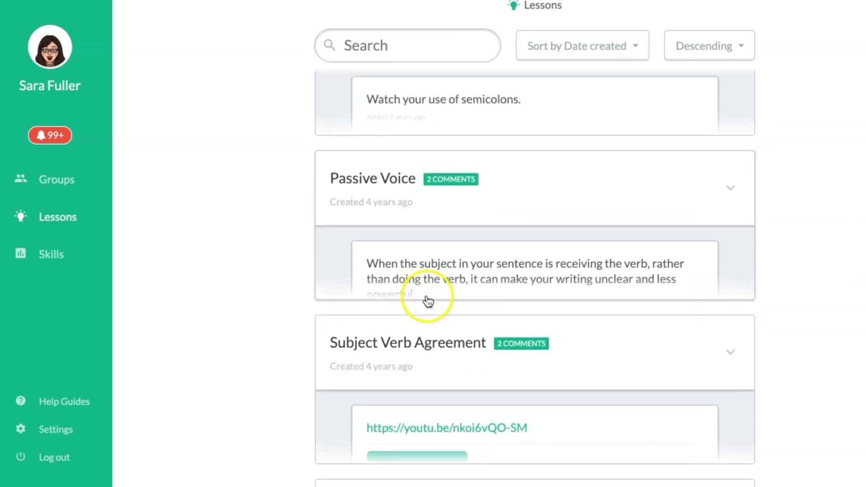
click(509, 207)
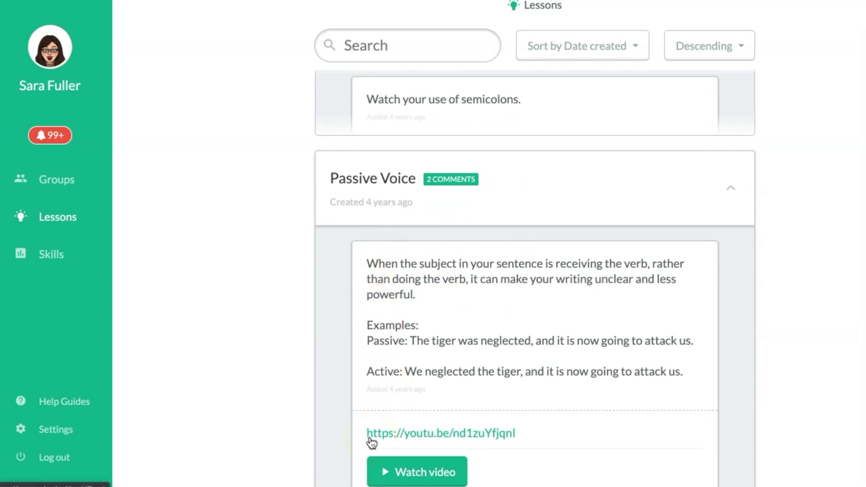
Step: Return to My Lessons, showing the No comments lesson above Essay Structure
click(239, 362)
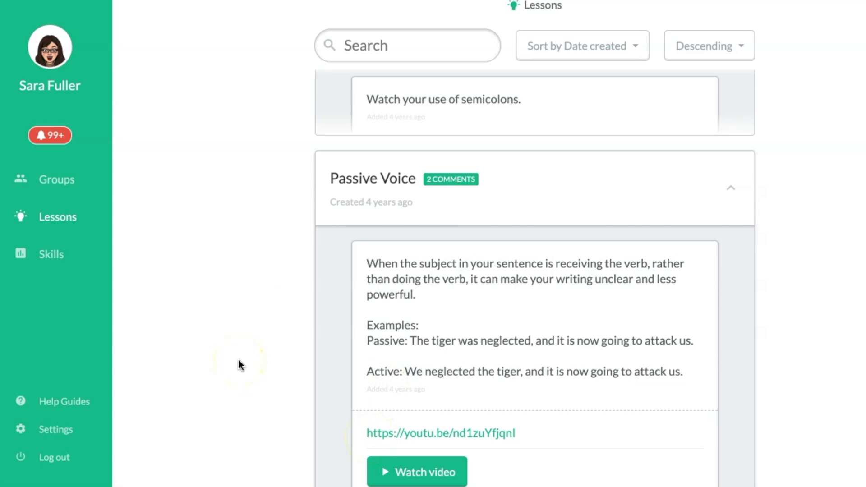
drag(269, 257, 301, 228)
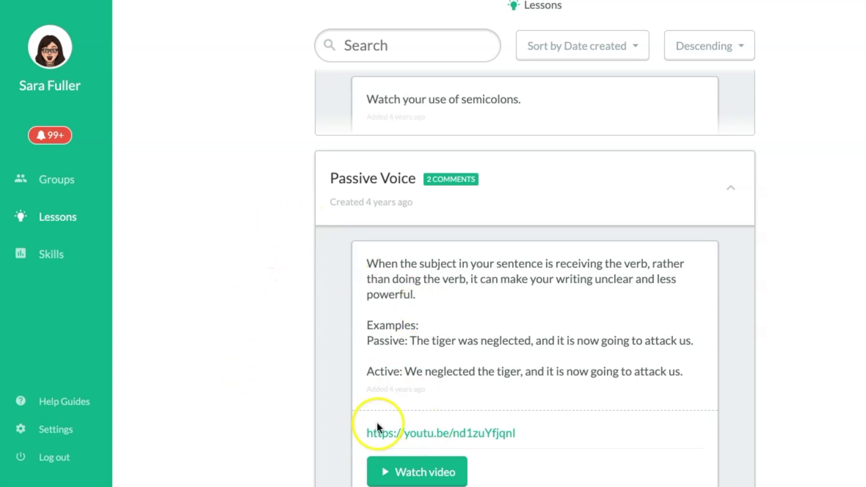
scroll(223, 397, up, 5)
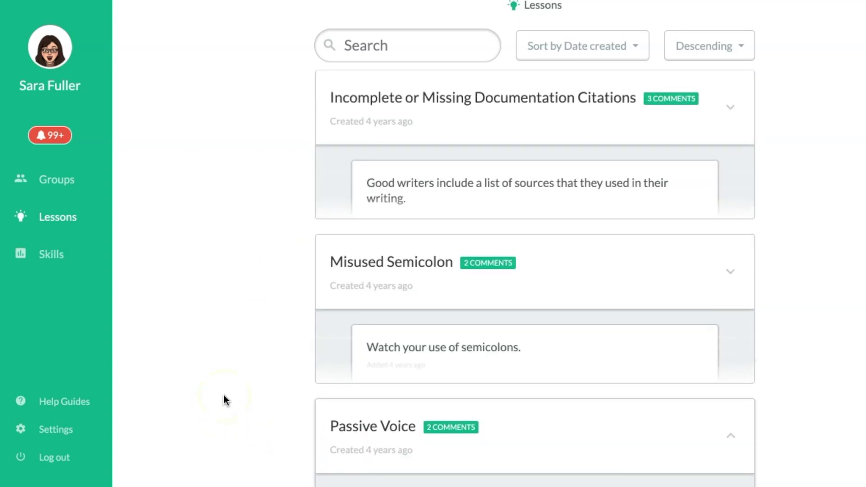
scroll(315, 406, up, 5)
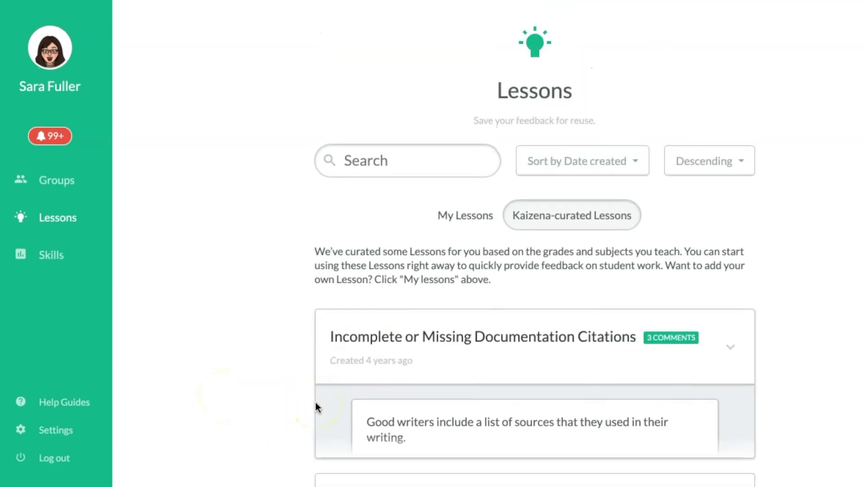
click(460, 219)
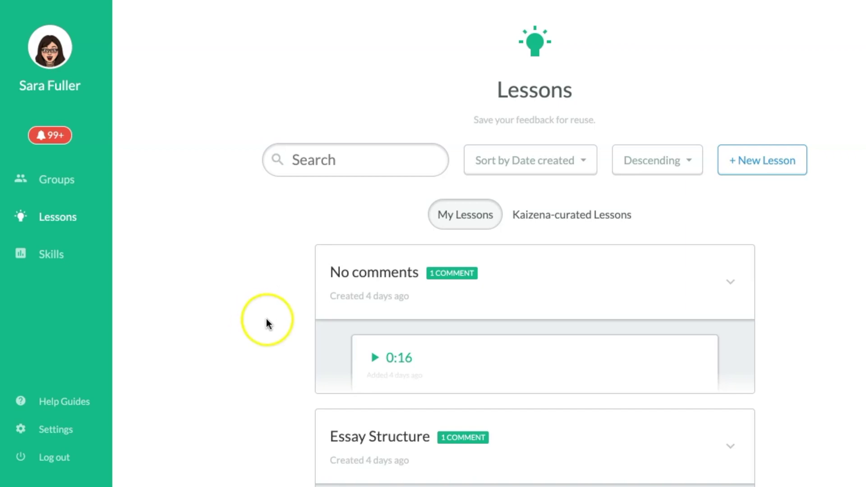
scroll(278, 315, down, 1)
scroll(278, 316, down, 2)
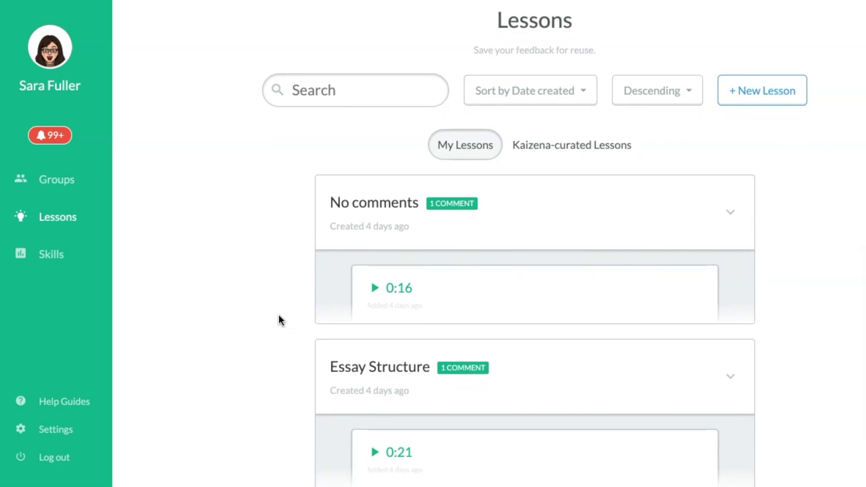
scroll(279, 319, up, 1)
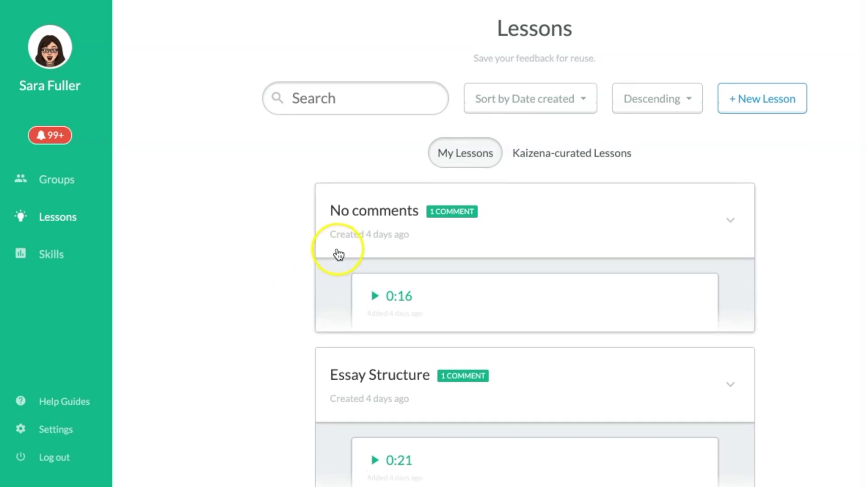
mouse_move(347, 234)
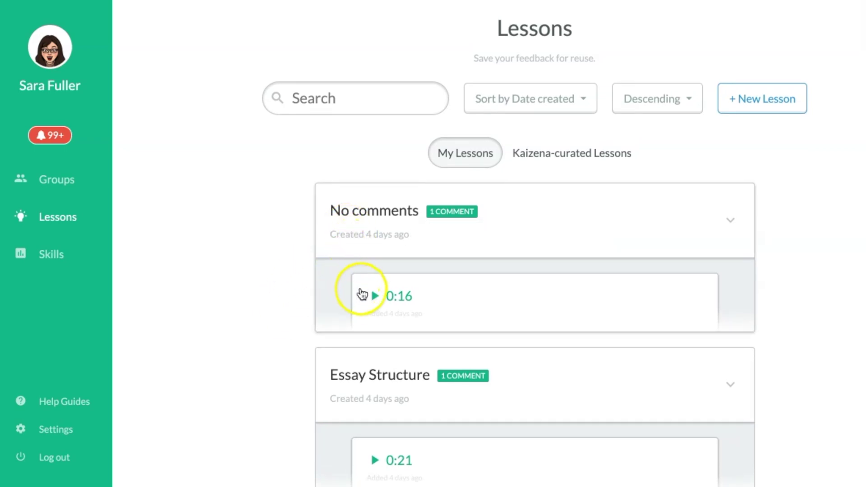
Step: Expand the No comments lesson, then play and pause its 0:16 voice comment
click(483, 285)
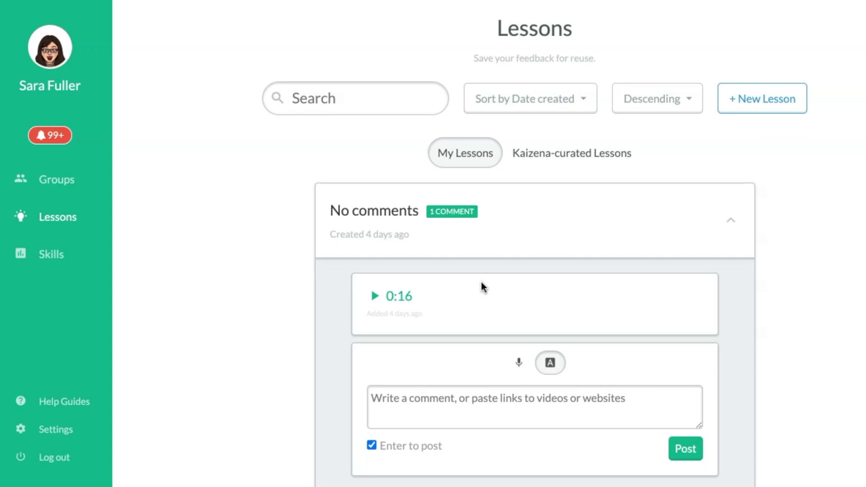
scroll(481, 283, down, 1)
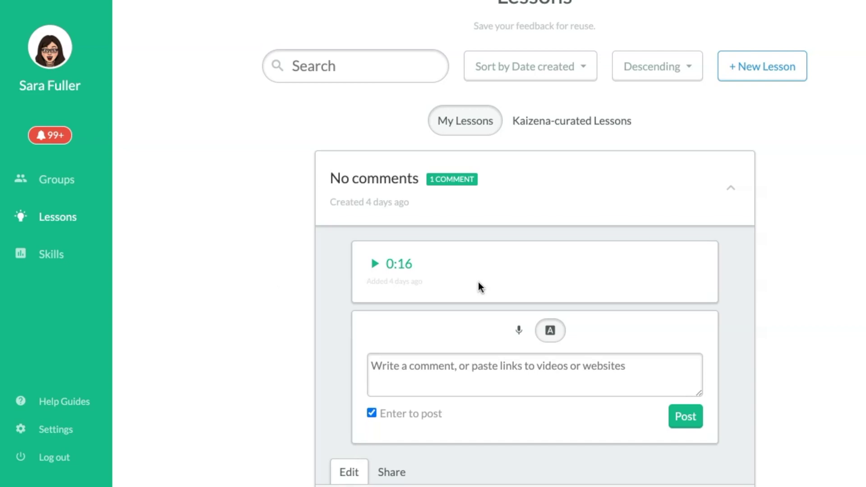
click(374, 267)
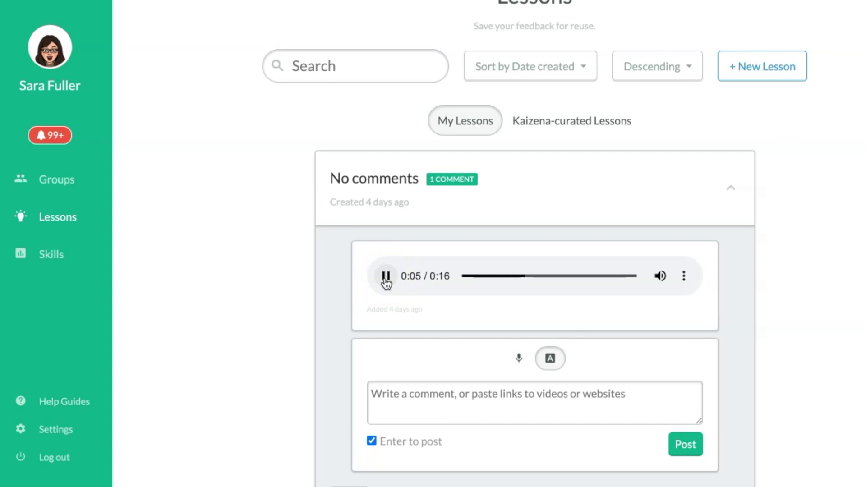
click(386, 276)
Step: Scroll down to Definition Essay- Denoting the term and Good Explanation
scroll(330, 333, down, 1)
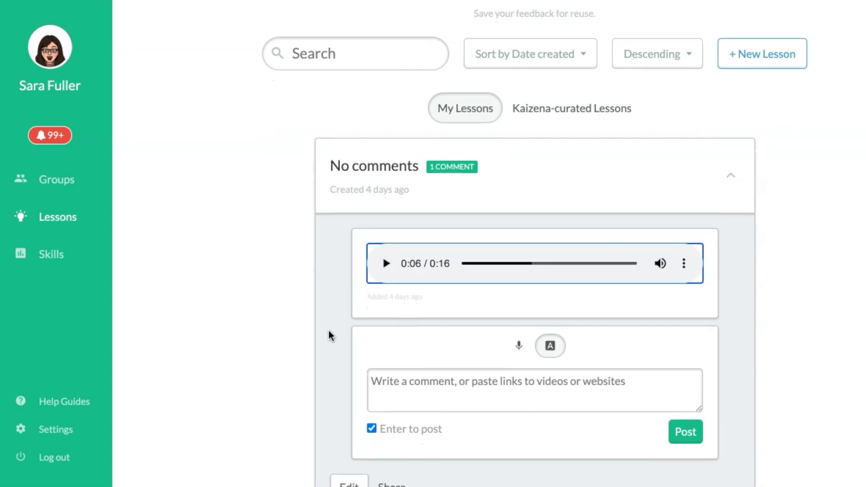
scroll(329, 335, down, 3)
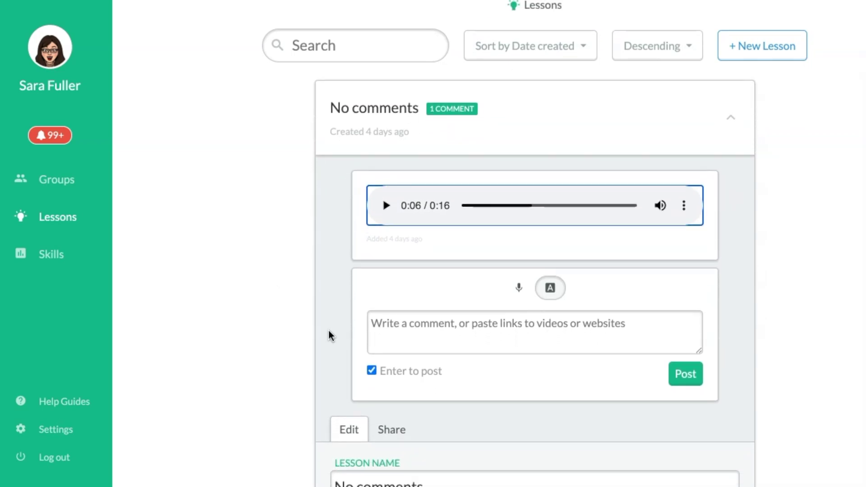
scroll(330, 337, down, 5)
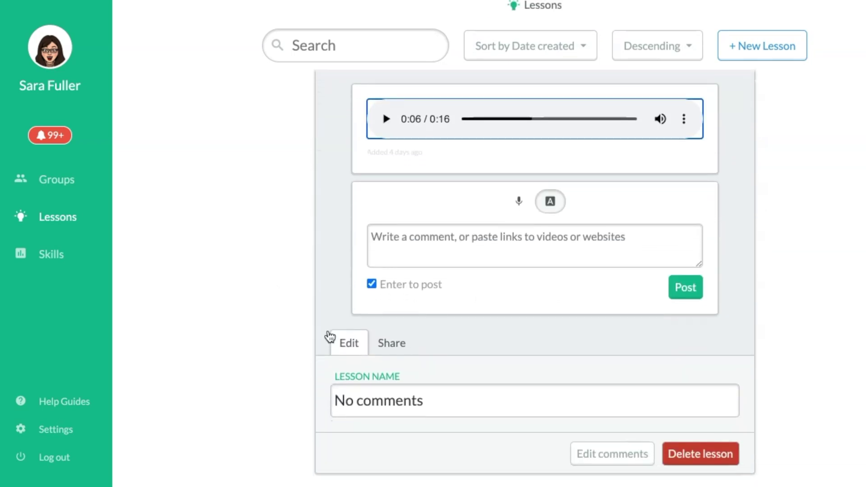
scroll(330, 336, down, 5)
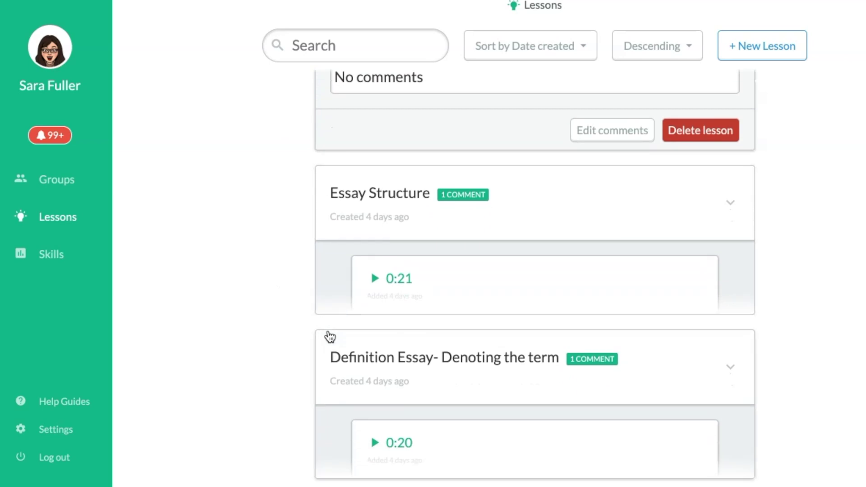
click(282, 344)
Step: Scroll past the older lessons and expand MLA Format to show its YouTube link and 0:22 comment
scroll(282, 340, down, 2)
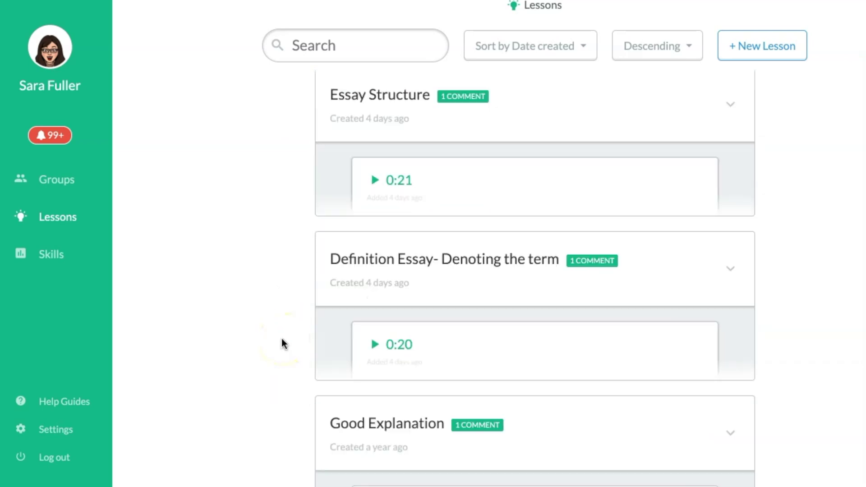
click(325, 278)
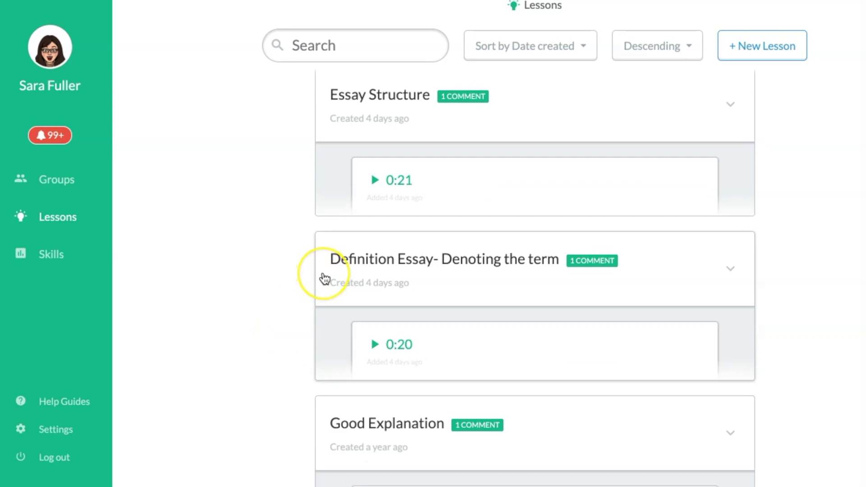
click(309, 282)
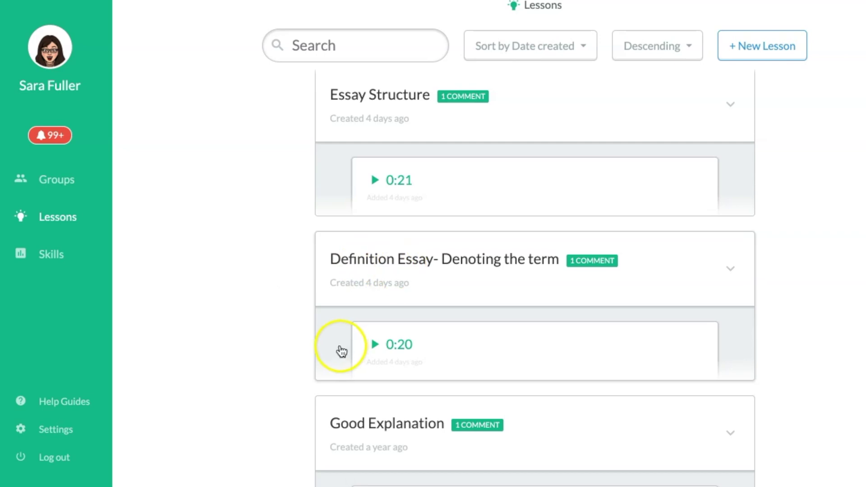
scroll(327, 350, down, 2)
scroll(326, 350, down, 3)
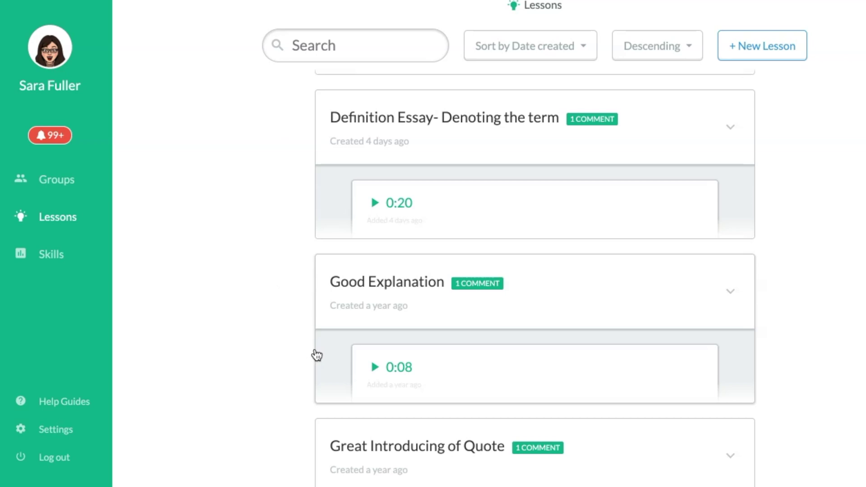
scroll(317, 355, down, 5)
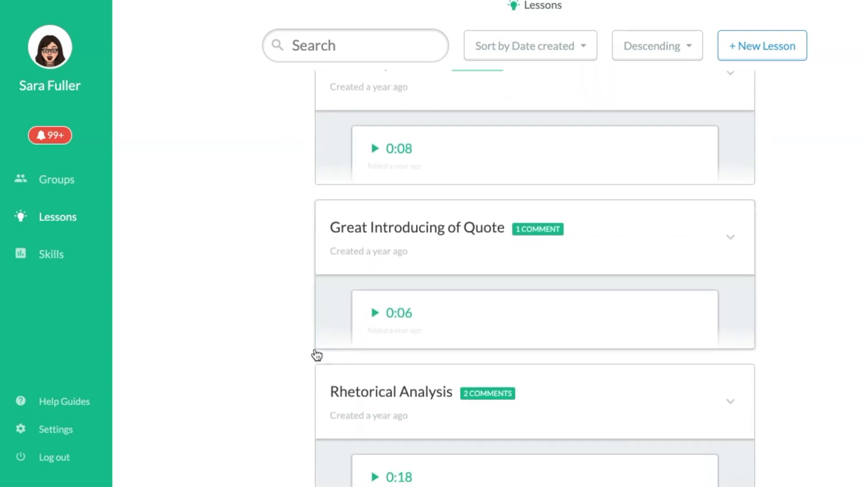
scroll(316, 355, down, 6)
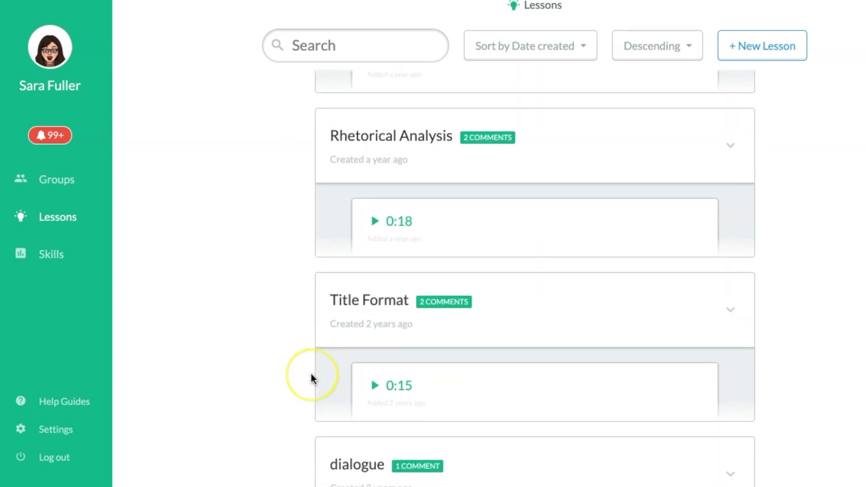
scroll(311, 376, down, 5)
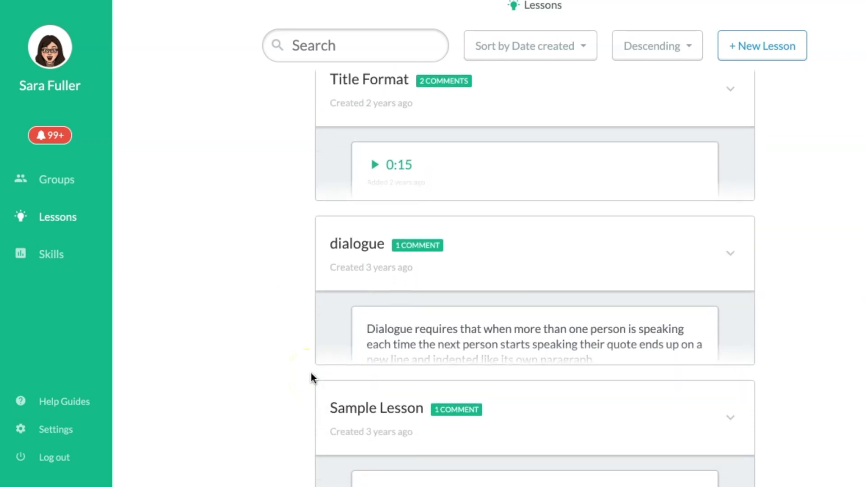
scroll(311, 376, down, 11)
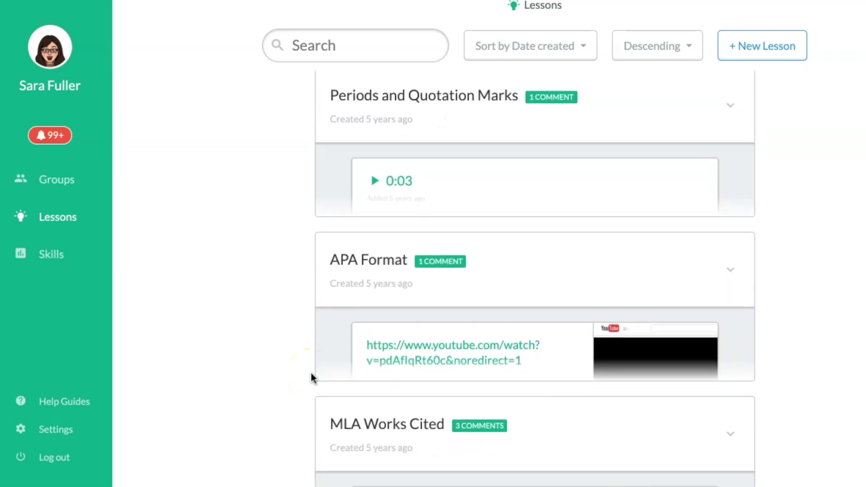
scroll(310, 373, down, 7)
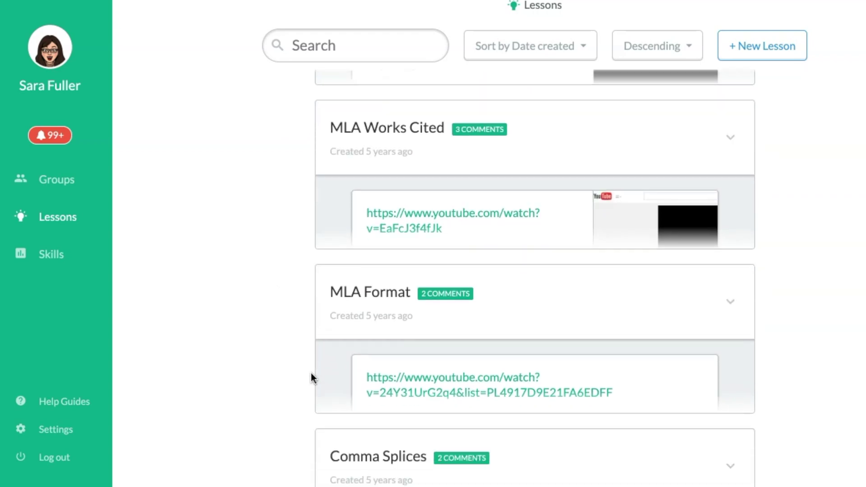
scroll(311, 370, down, 2)
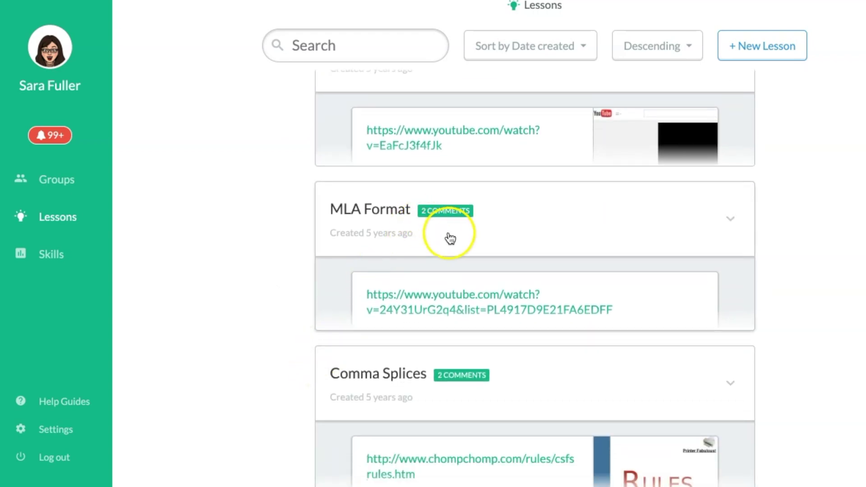
click(450, 238)
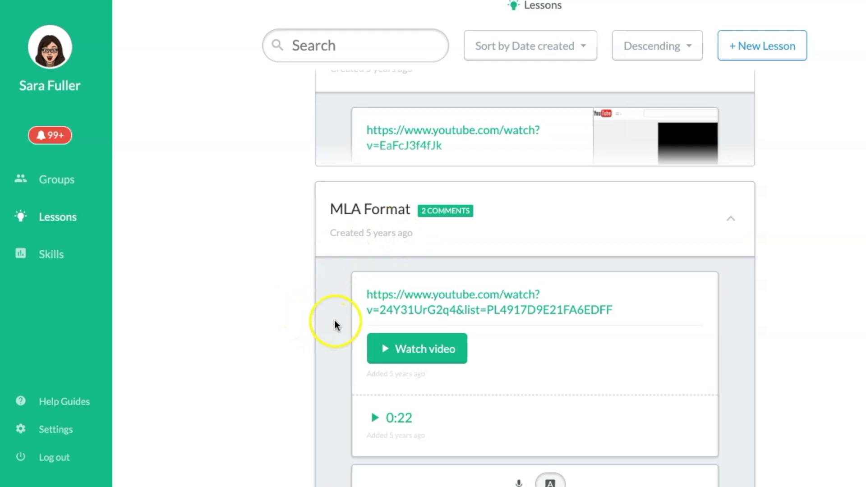
Step: Play the MLA Format lesson's 0:22 audio comment and pause it at 0:08
scroll(335, 325, down, 1)
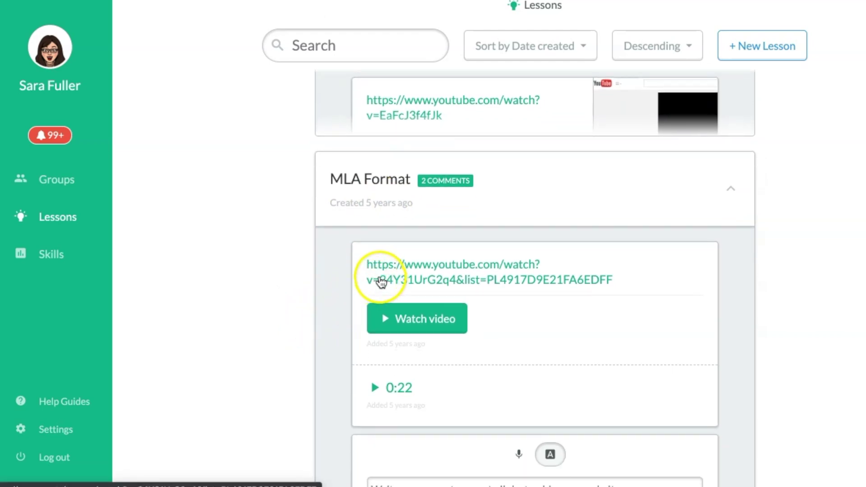
click(400, 396)
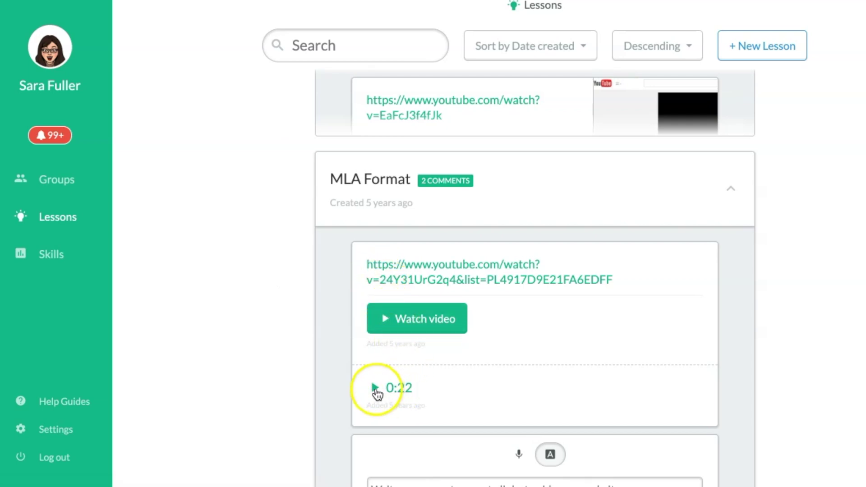
click(378, 393)
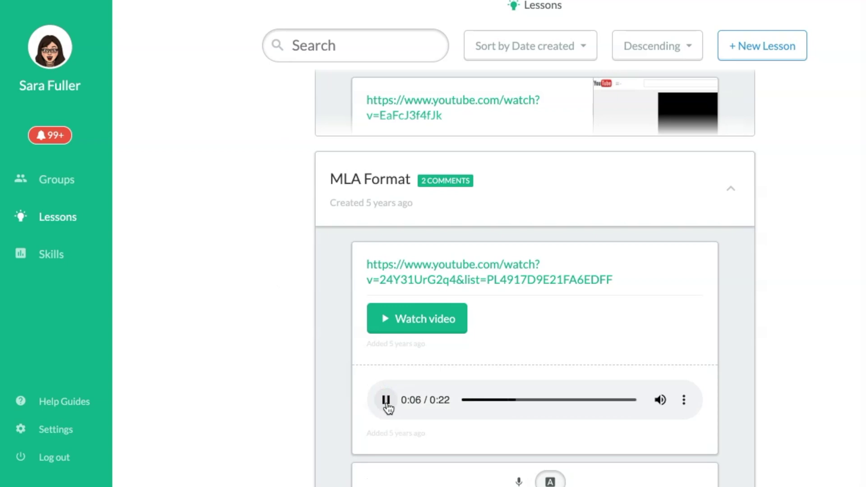
click(386, 401)
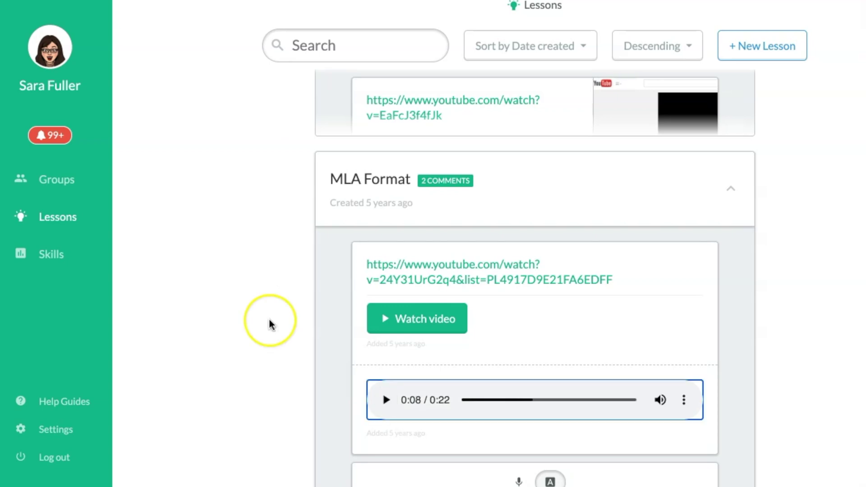
scroll(270, 325, up, 1)
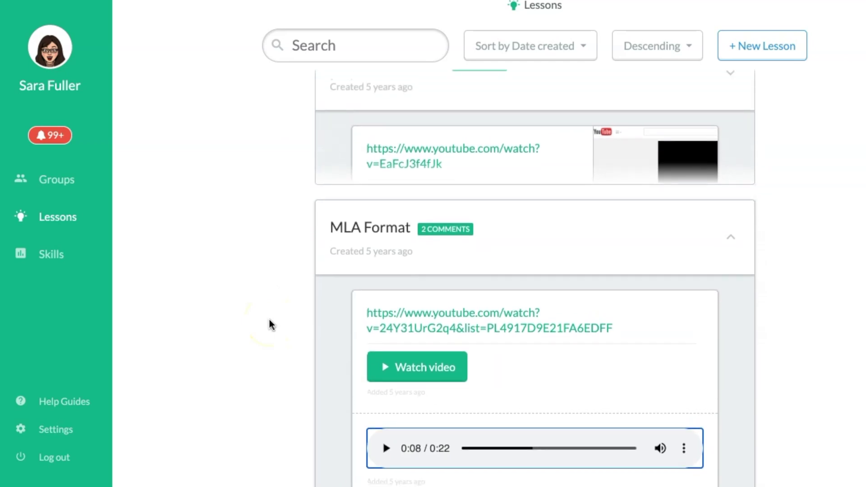
scroll(270, 325, down, 2)
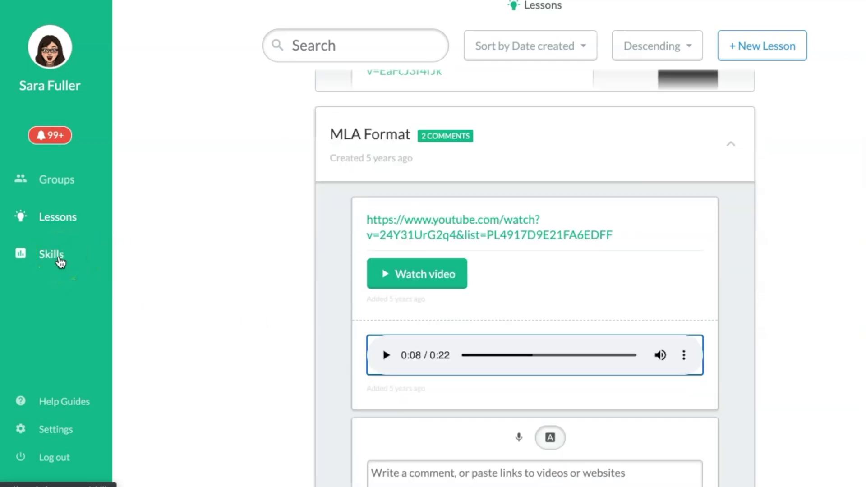
Step: Browse the Skills page cards and expand the 4-level When to quote when to paraphrase skill
click(59, 258)
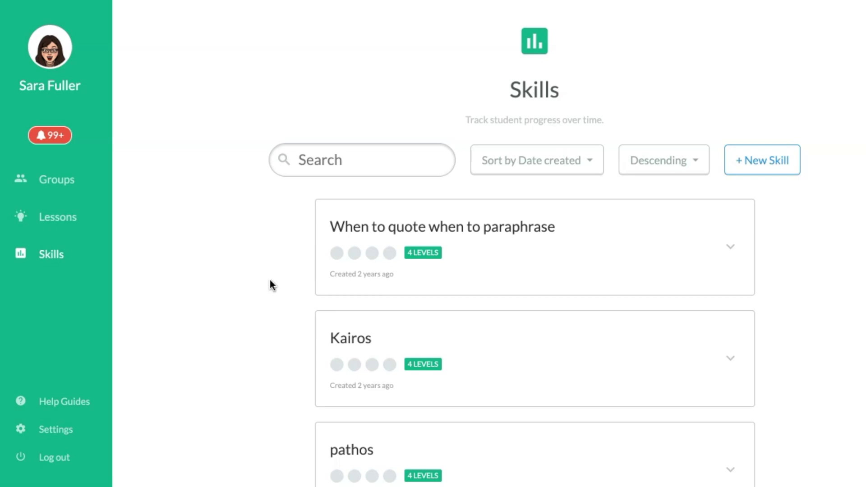
mouse_move(368, 274)
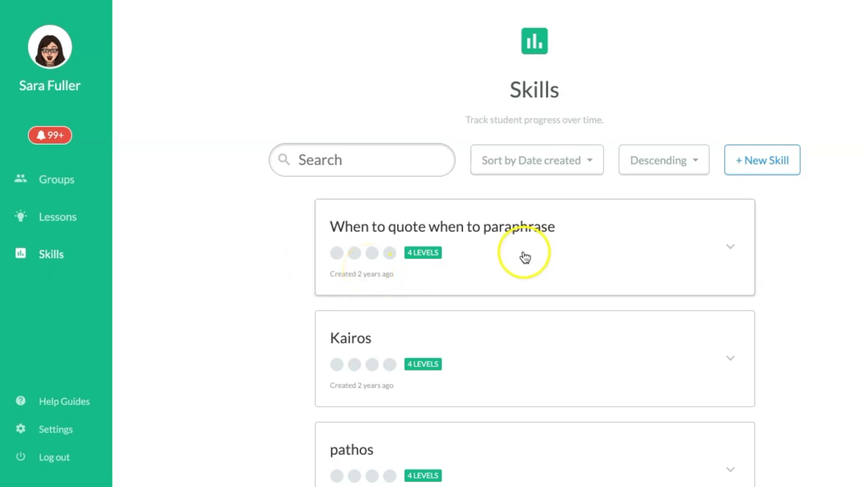
scroll(472, 266, down, 1)
scroll(474, 271, down, 6)
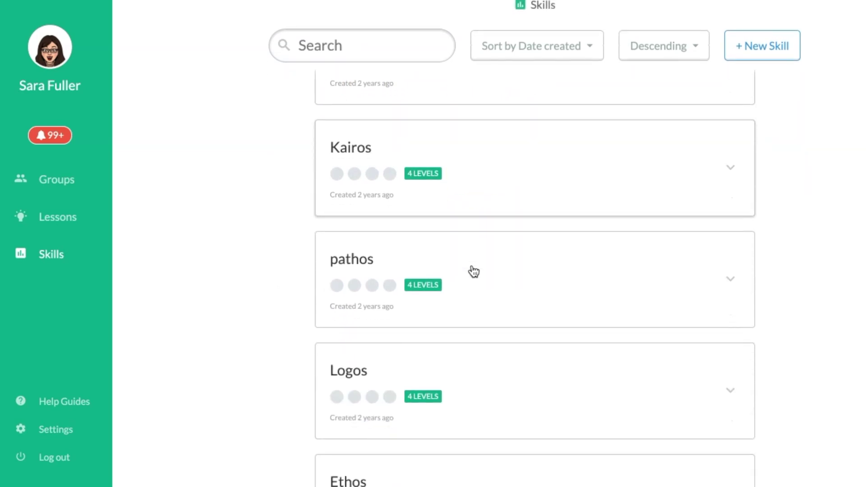
scroll(473, 271, up, 1)
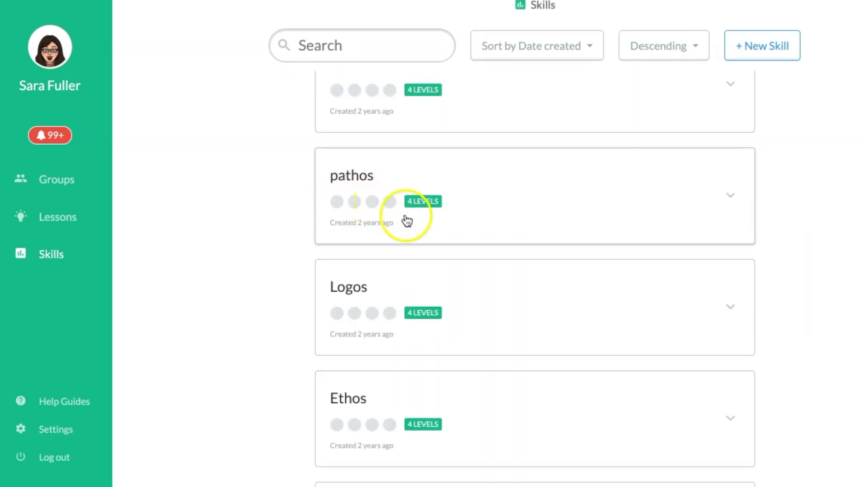
scroll(454, 226, up, 1)
scroll(456, 227, up, 4)
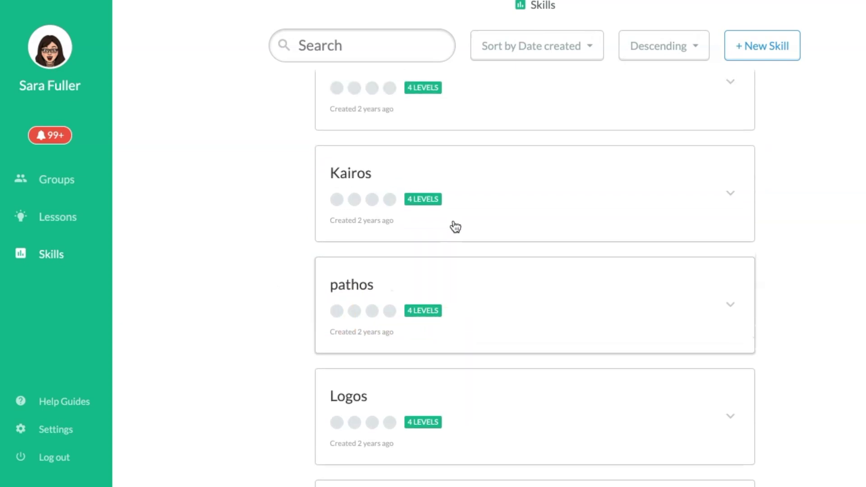
scroll(455, 227, up, 1)
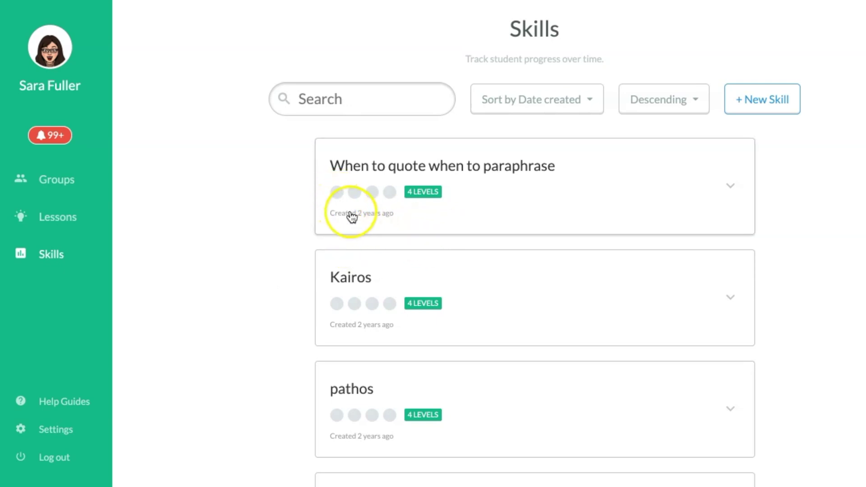
scroll(352, 216, down, 1)
scroll(352, 217, up, 1)
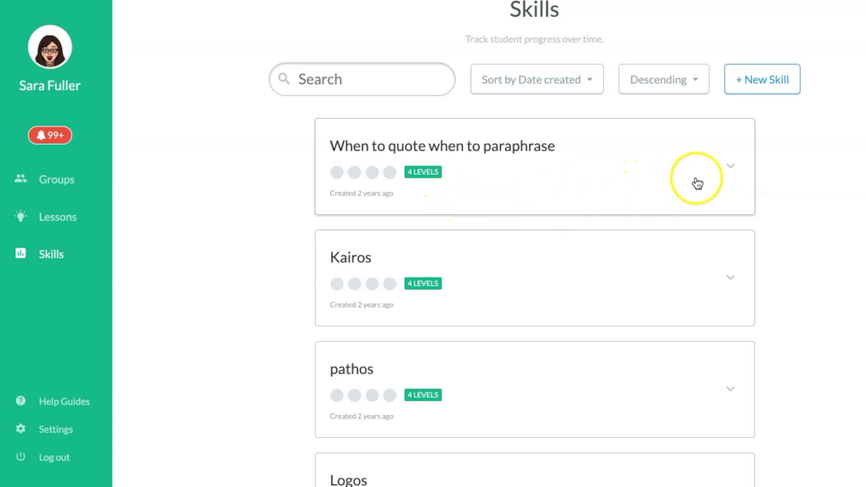
click(732, 168)
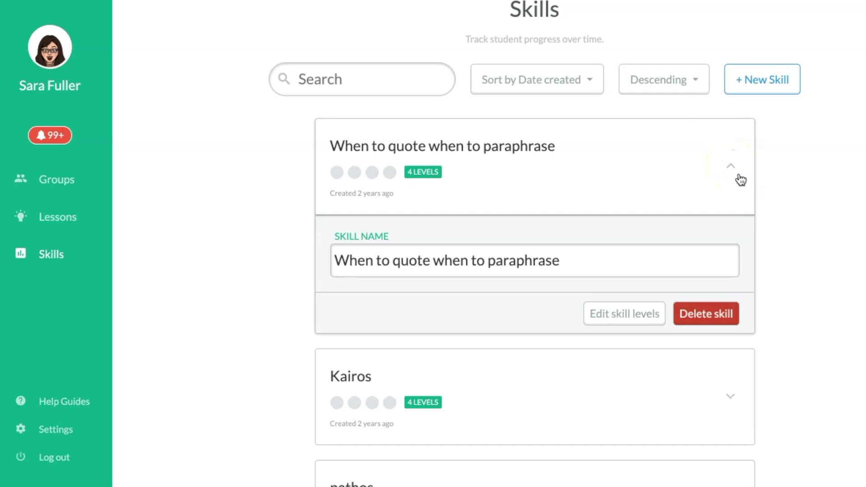
Step: Review levels 0 to 4 of When to quote when to paraphrase in the level editor, then finish
click(635, 316)
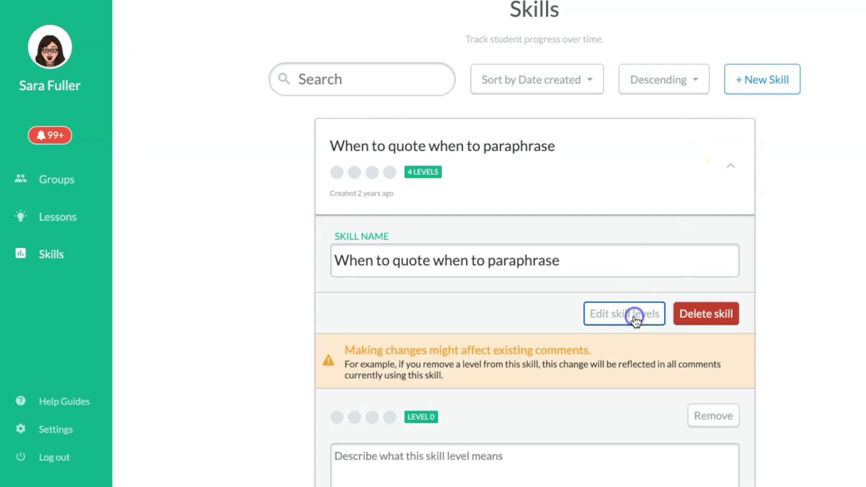
scroll(537, 371, down, 3)
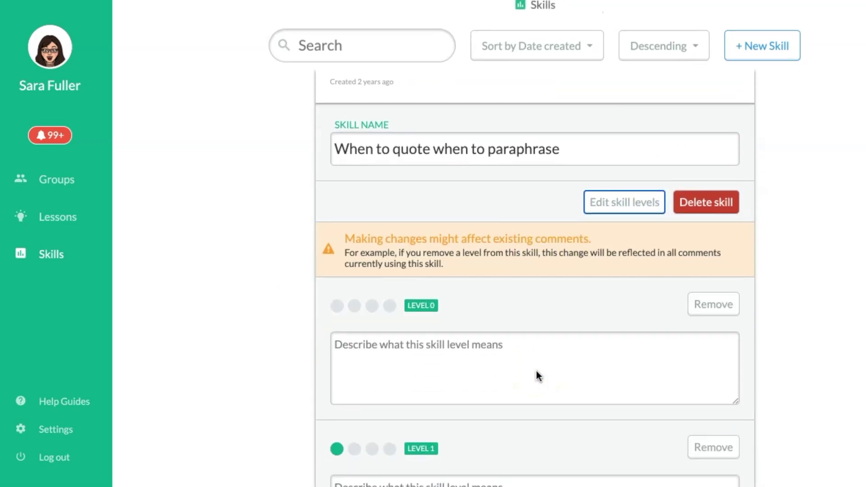
scroll(412, 333, down, 3)
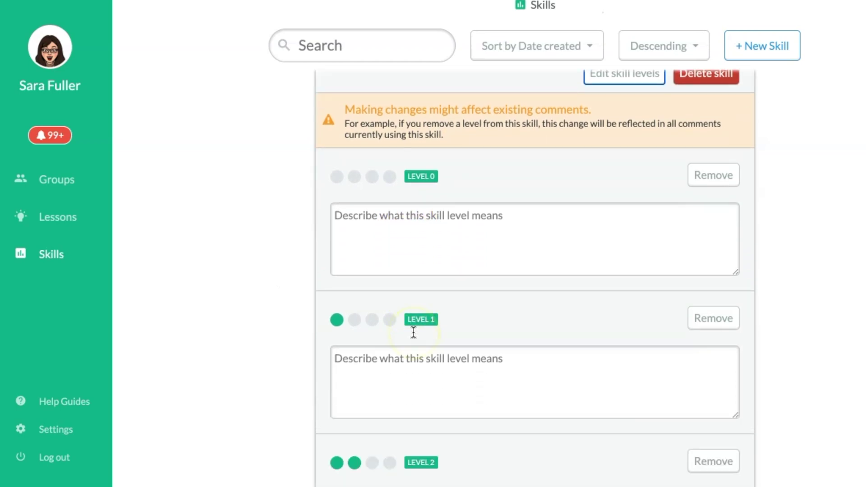
scroll(413, 358, down, 6)
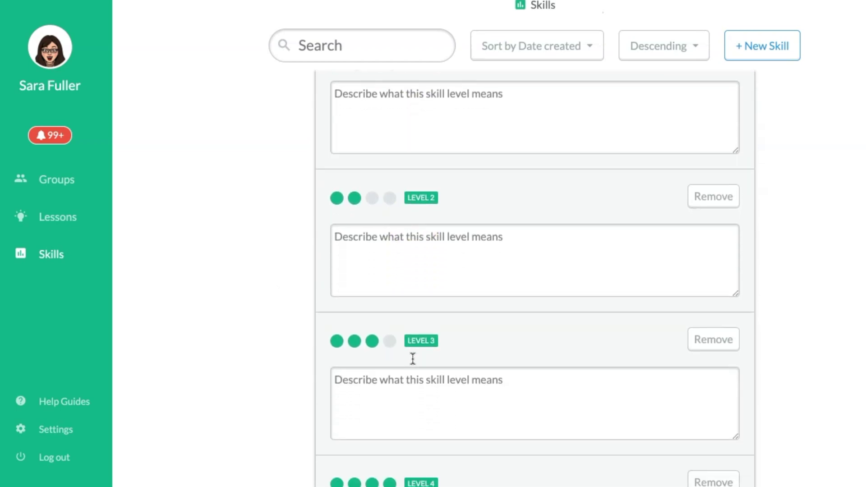
scroll(413, 358, down, 4)
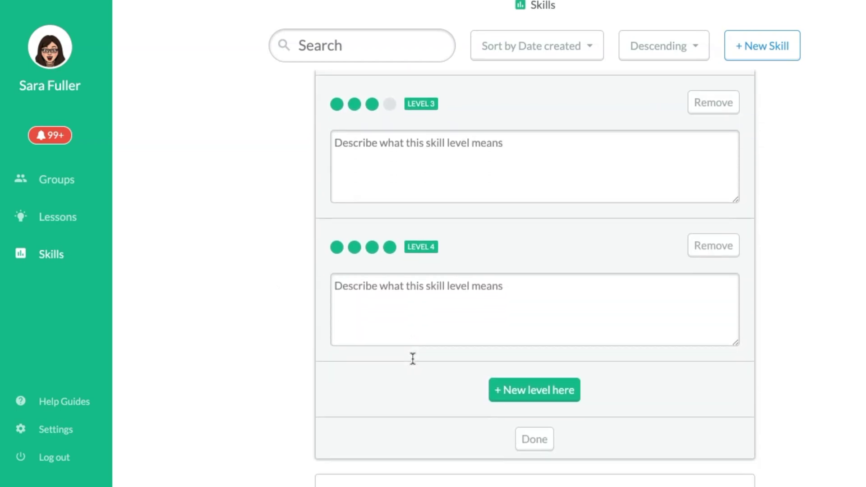
click(533, 431)
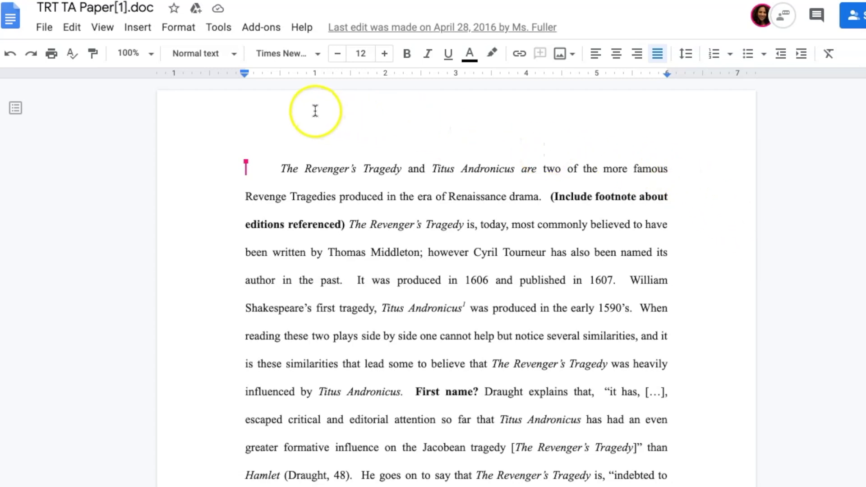
Step: Launch Kaizena from the Add-ons menu and select the indent at the essay's first line
click(253, 27)
mouse_move(280, 94)
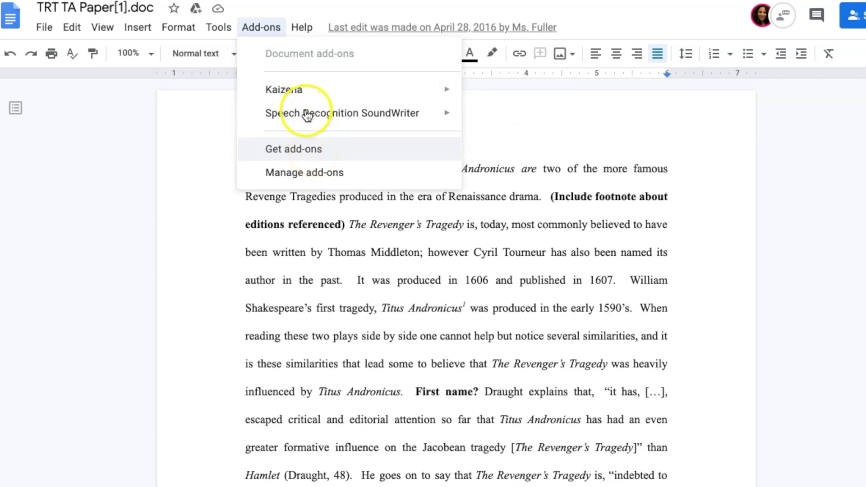
mouse_move(431, 86)
click(505, 94)
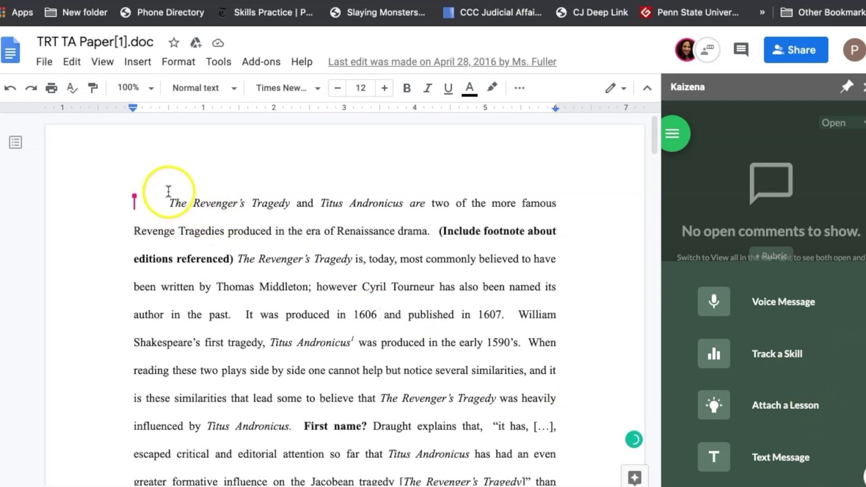
drag(168, 191, 134, 203)
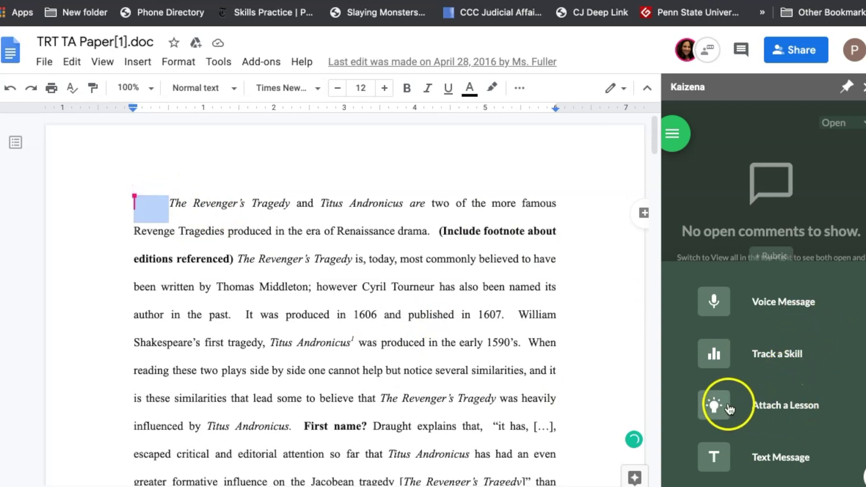
Step: Post the MLA Format lesson on the essay's opening line and play its 0:22 recording
click(725, 405)
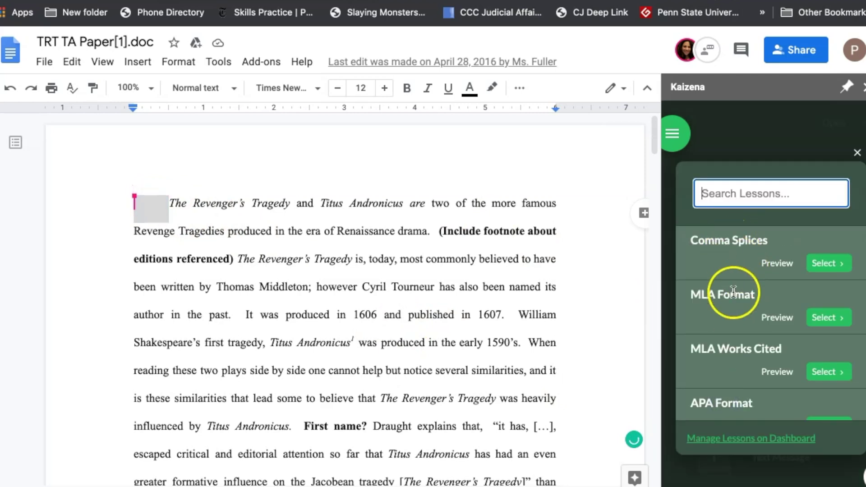
click(785, 321)
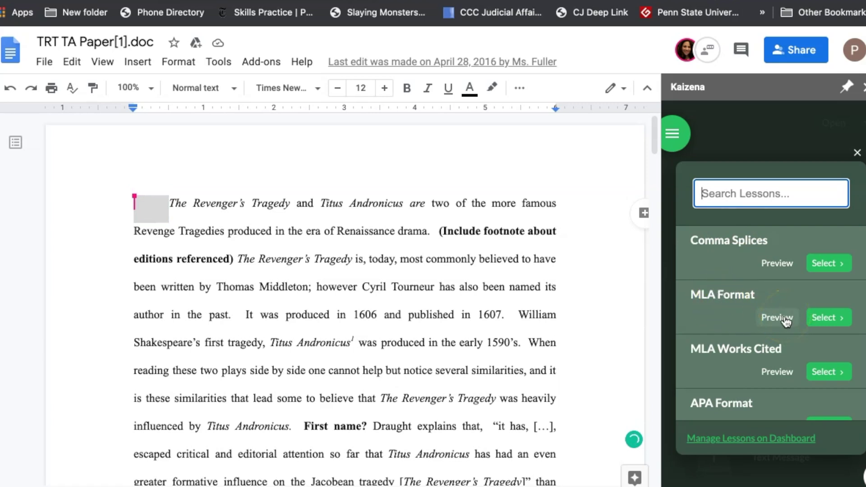
click(844, 472)
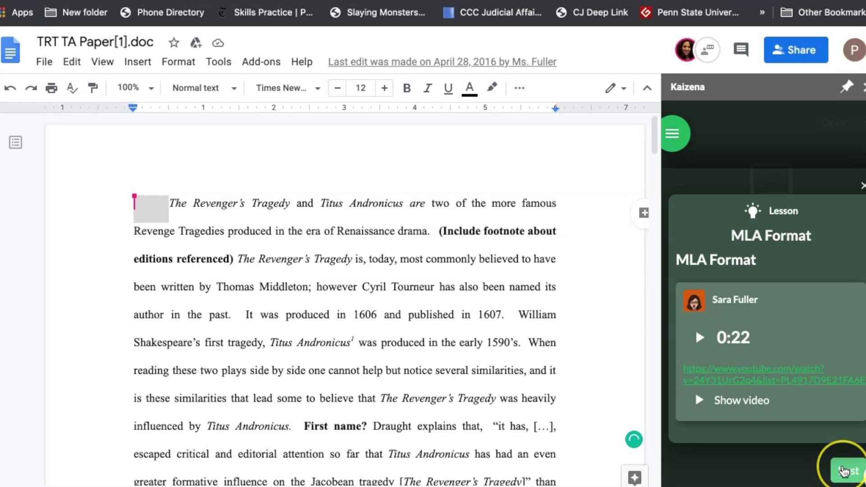
click(708, 240)
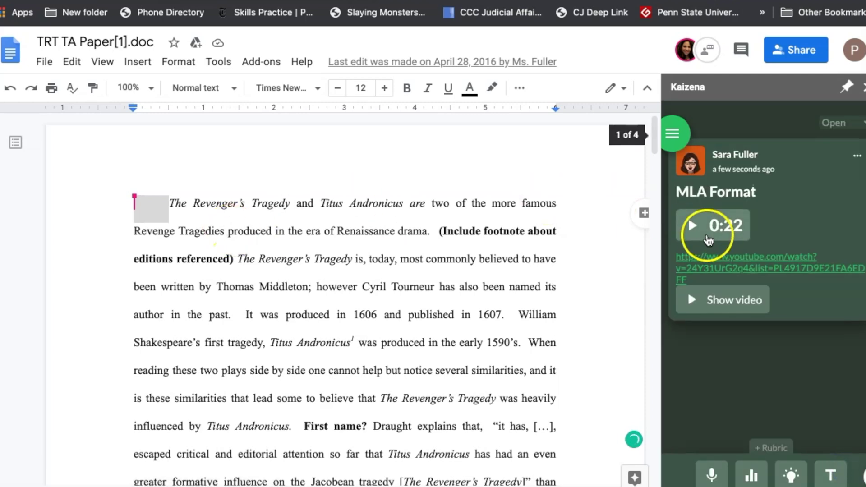
click(693, 228)
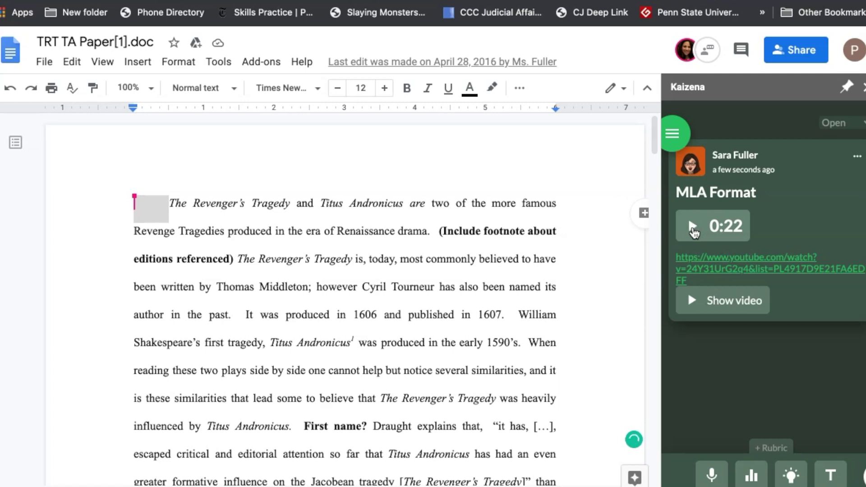
click(694, 231)
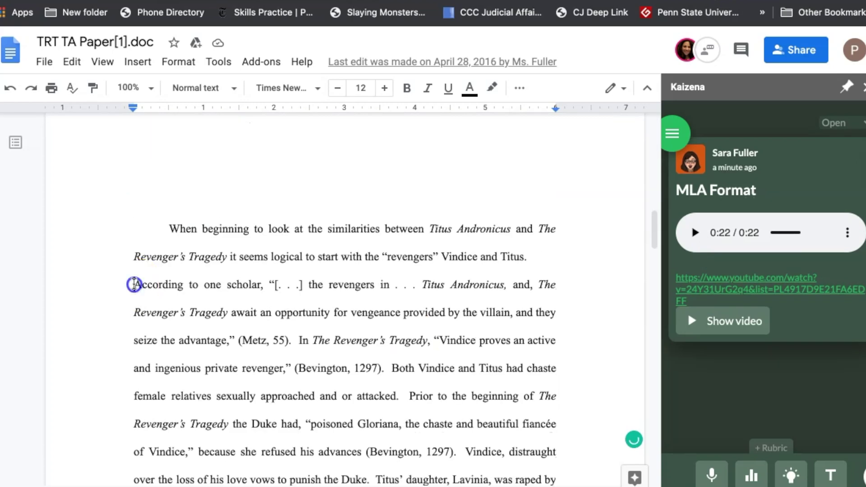
Step: Attach the Great Introducing of Quote lesson, found by searching 'great', to 'According to one scholar,'
drag(134, 283, 279, 283)
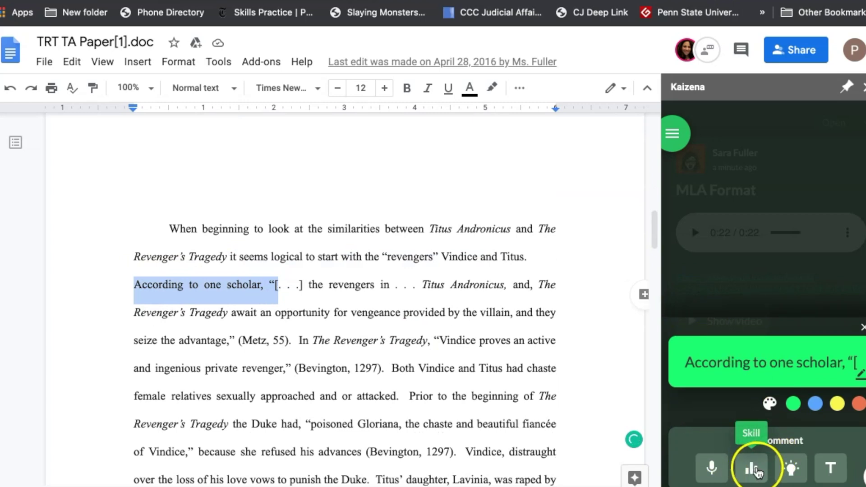
click(753, 469)
text(gre)
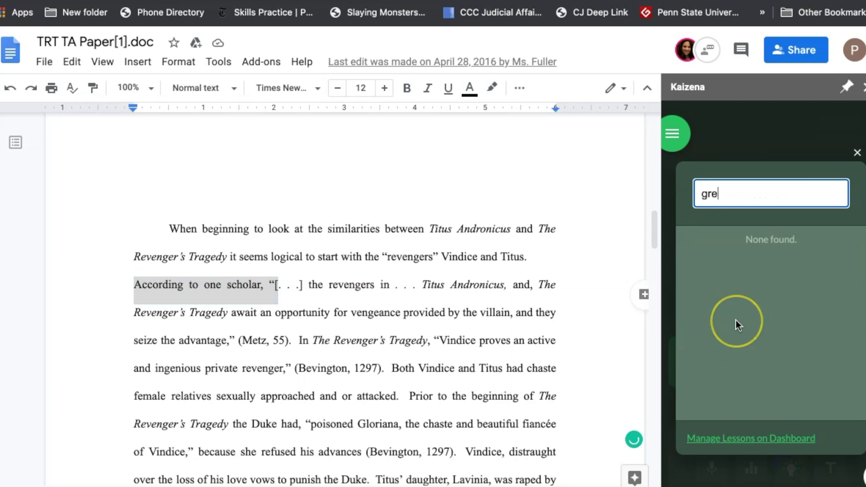
text(at)
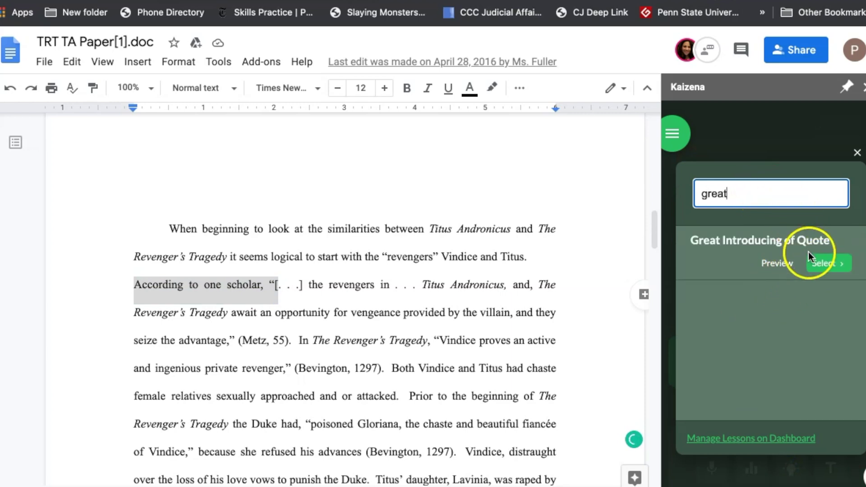
click(824, 264)
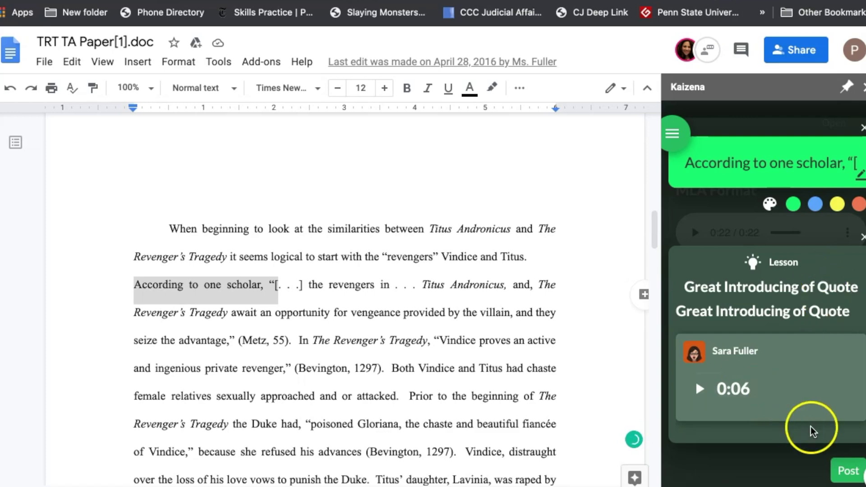
click(847, 473)
Step: Scroll to the last page and start a comment on 'Any Glaring Differences?'
scroll(517, 334, down, 10)
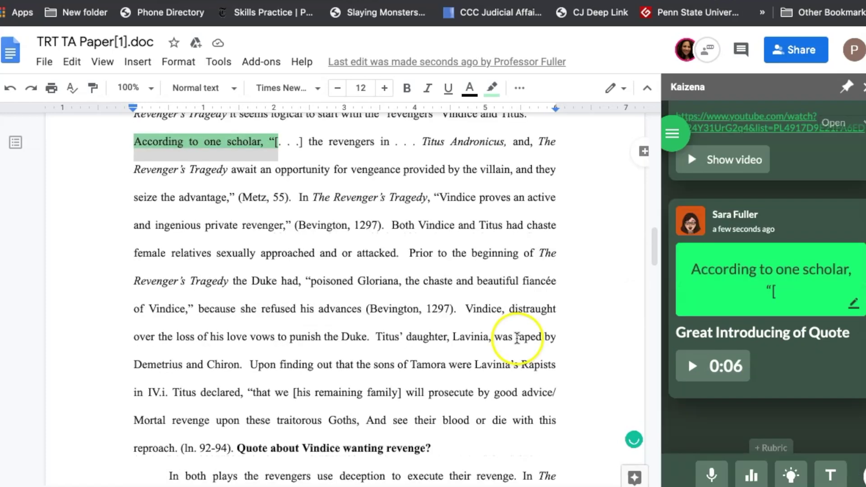
scroll(518, 337, down, 2)
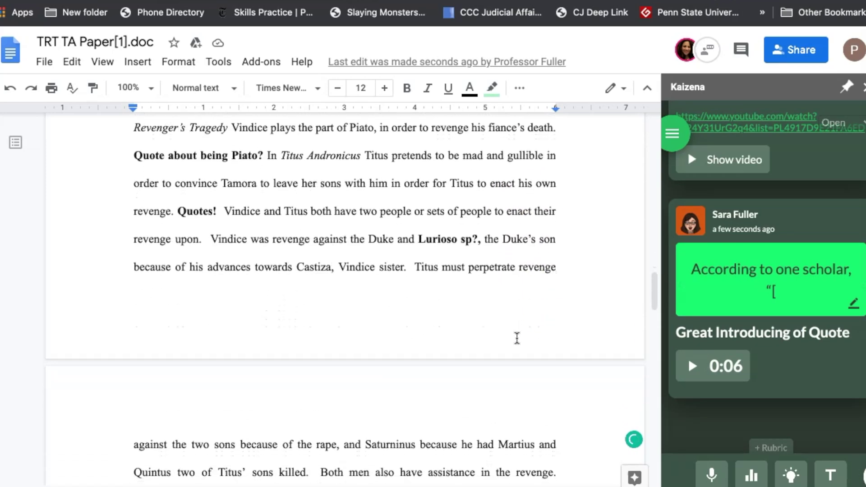
scroll(517, 339, down, 10)
click(510, 321)
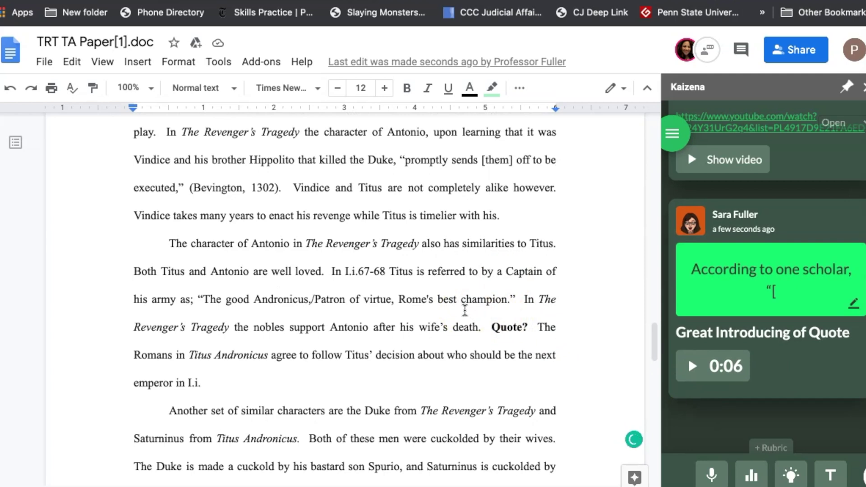
click(438, 329)
click(434, 212)
click(454, 334)
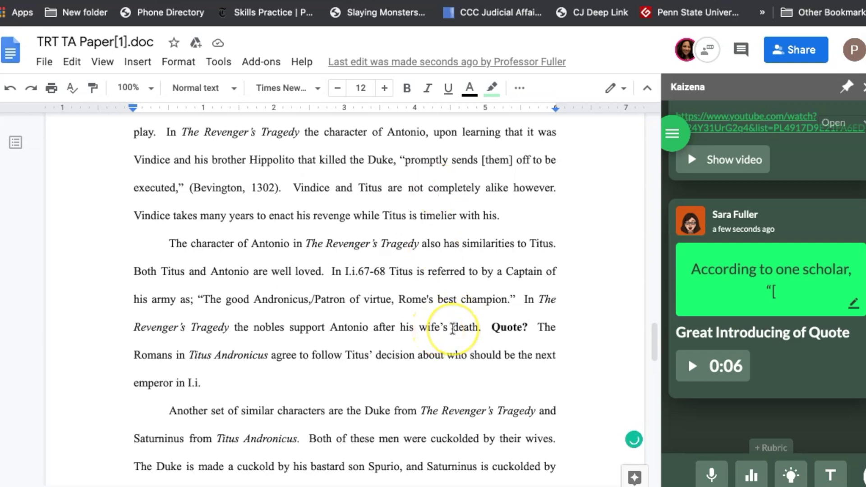
scroll(454, 334, down, 10)
Step: Record and post a 0:24 voice comment on 'Any Glaring Differences?'
drag(481, 301, 369, 306)
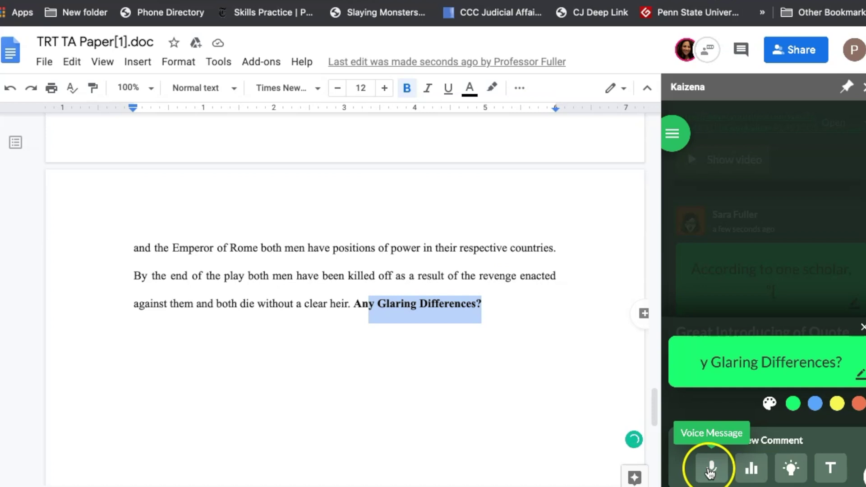
click(711, 469)
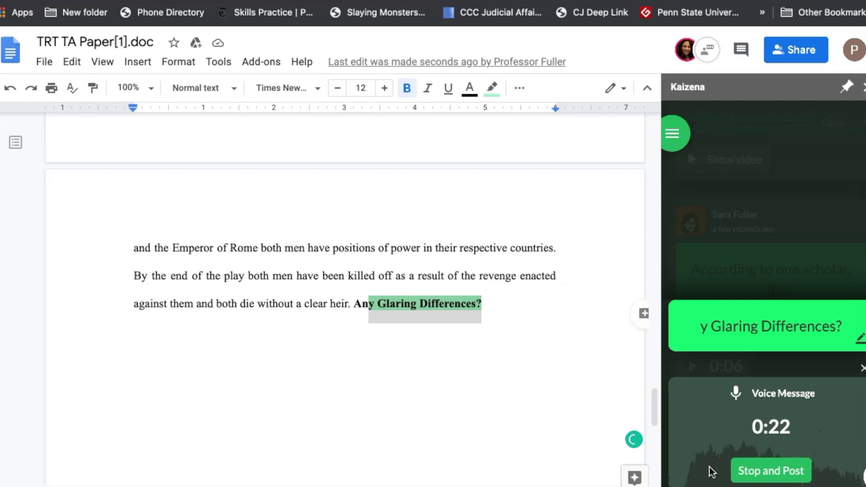
click(753, 471)
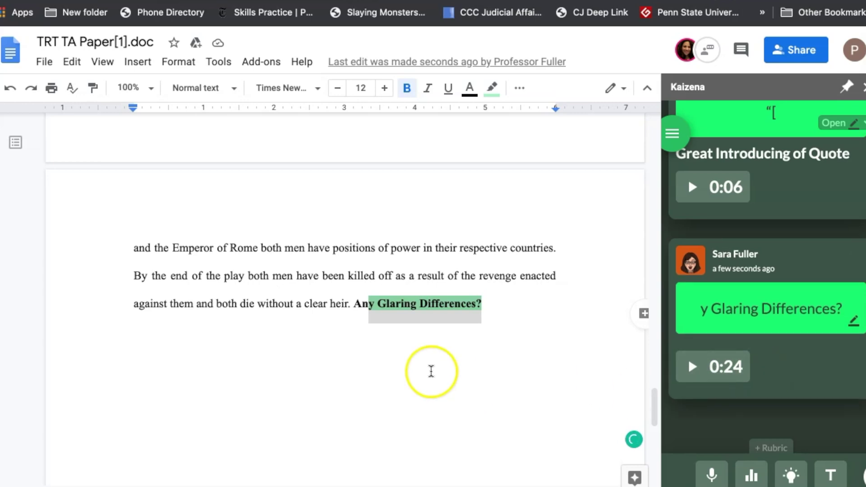
scroll(431, 371, up, 10)
Step: Back at the essay's top, review the Kaizena comments and select 'The Revenger's Tragedy and Titus Andronicus are two of the'
scroll(431, 371, up, 15)
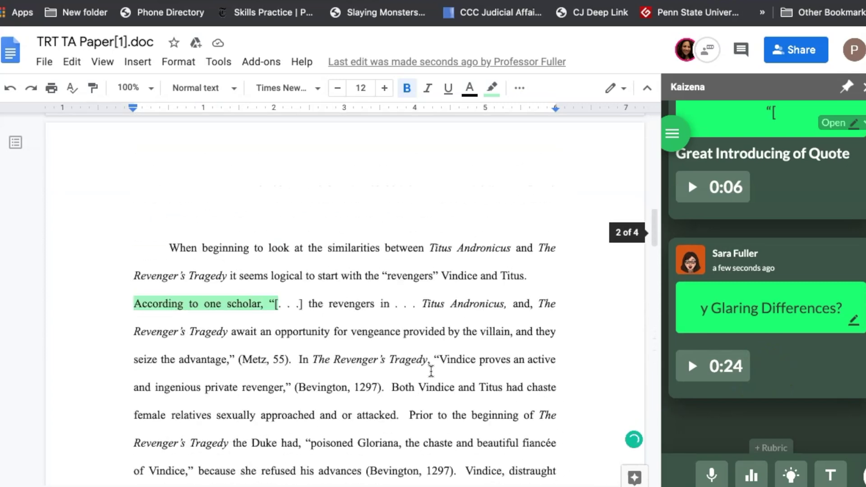
scroll(431, 371, up, 8)
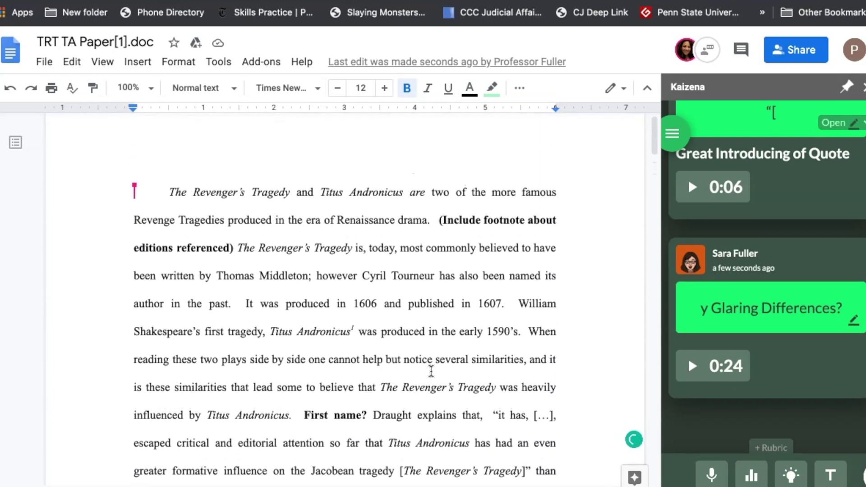
scroll(764, 279, up, 2)
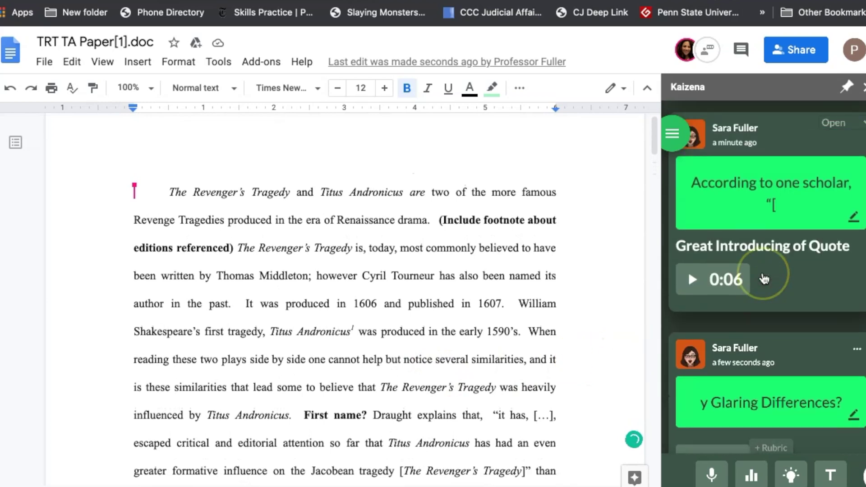
scroll(764, 279, up, 5)
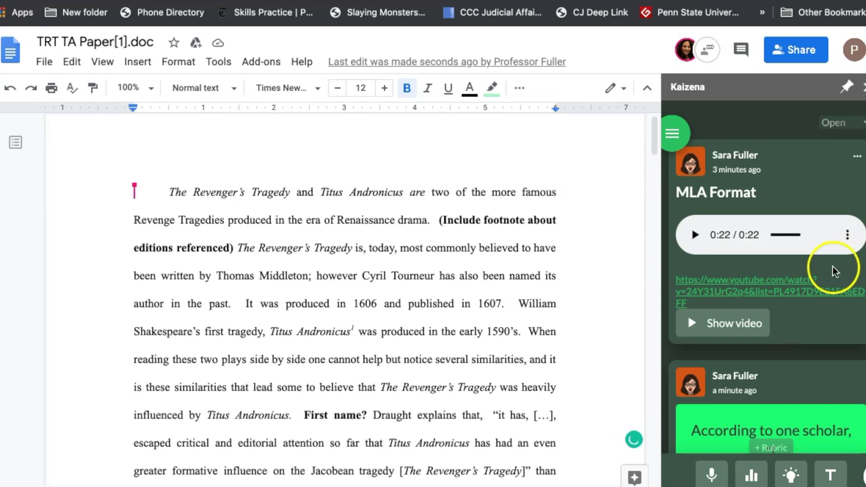
scroll(834, 269, down, 2)
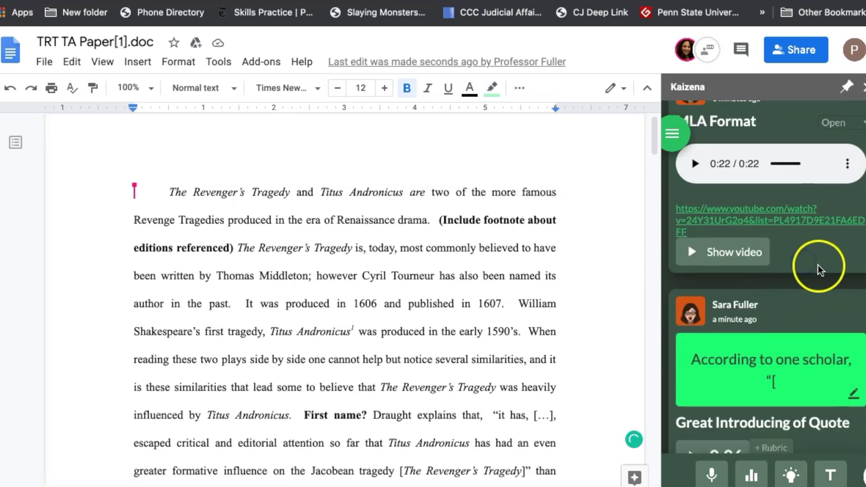
scroll(812, 266, down, 4)
scroll(812, 265, down, 1)
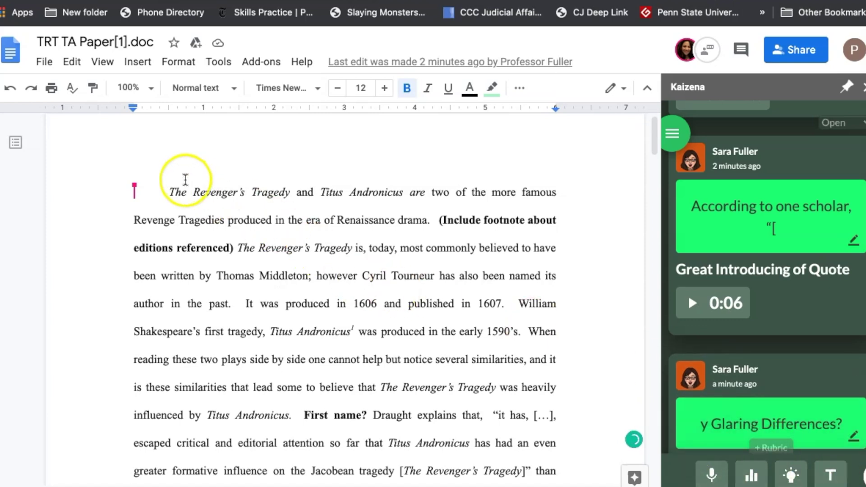
drag(176, 194, 478, 193)
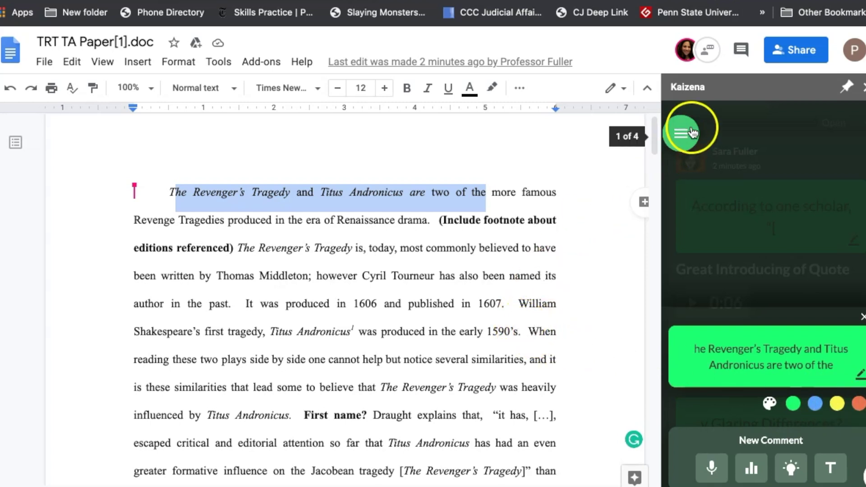
Step: Pin the Kaizena sidebar open, then open and close the green Kaizena main menu
click(846, 93)
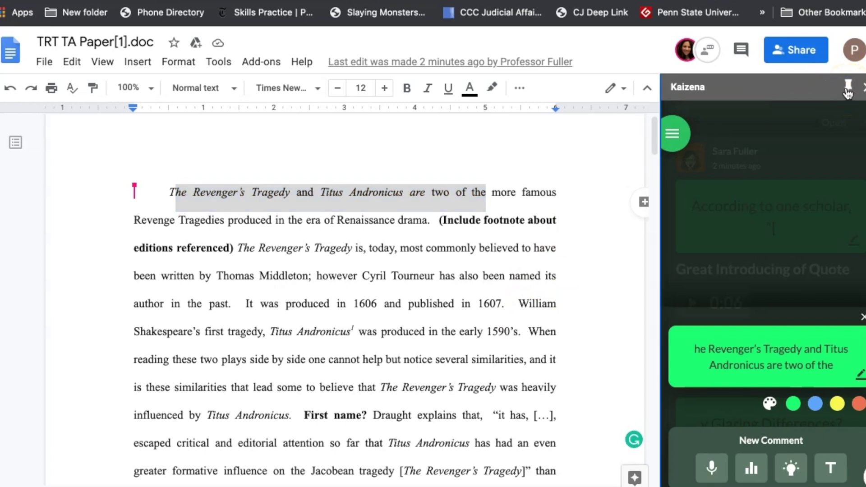
click(687, 134)
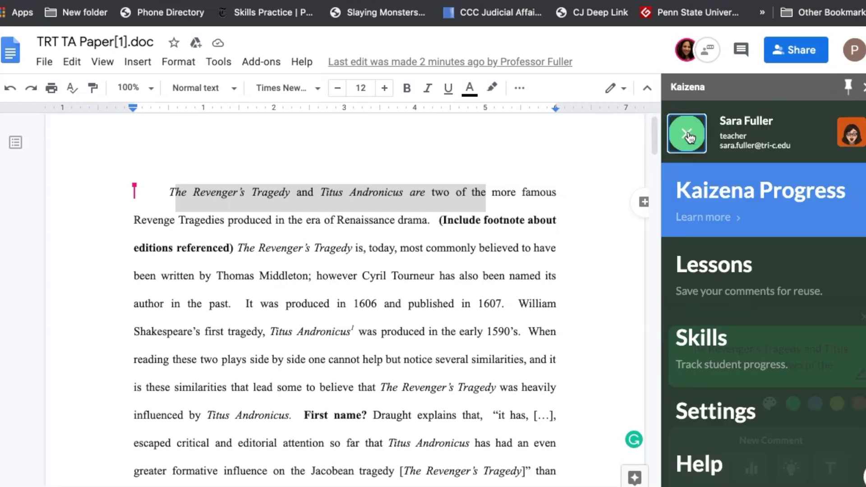
click(456, 293)
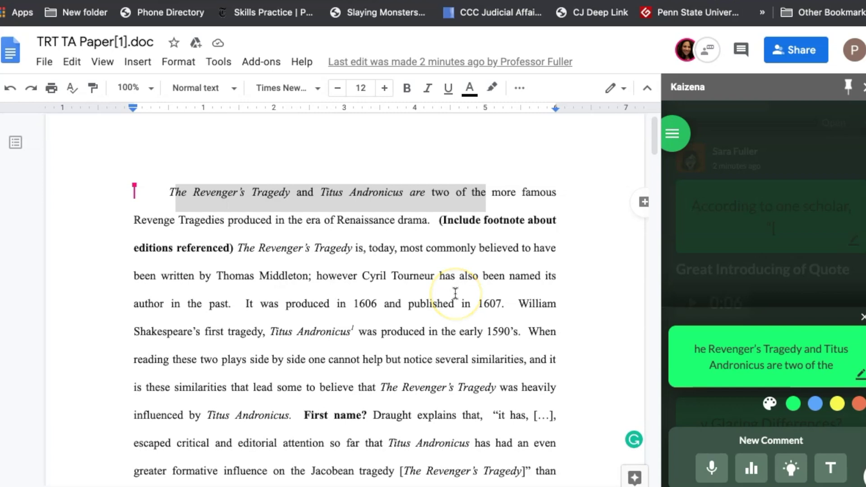